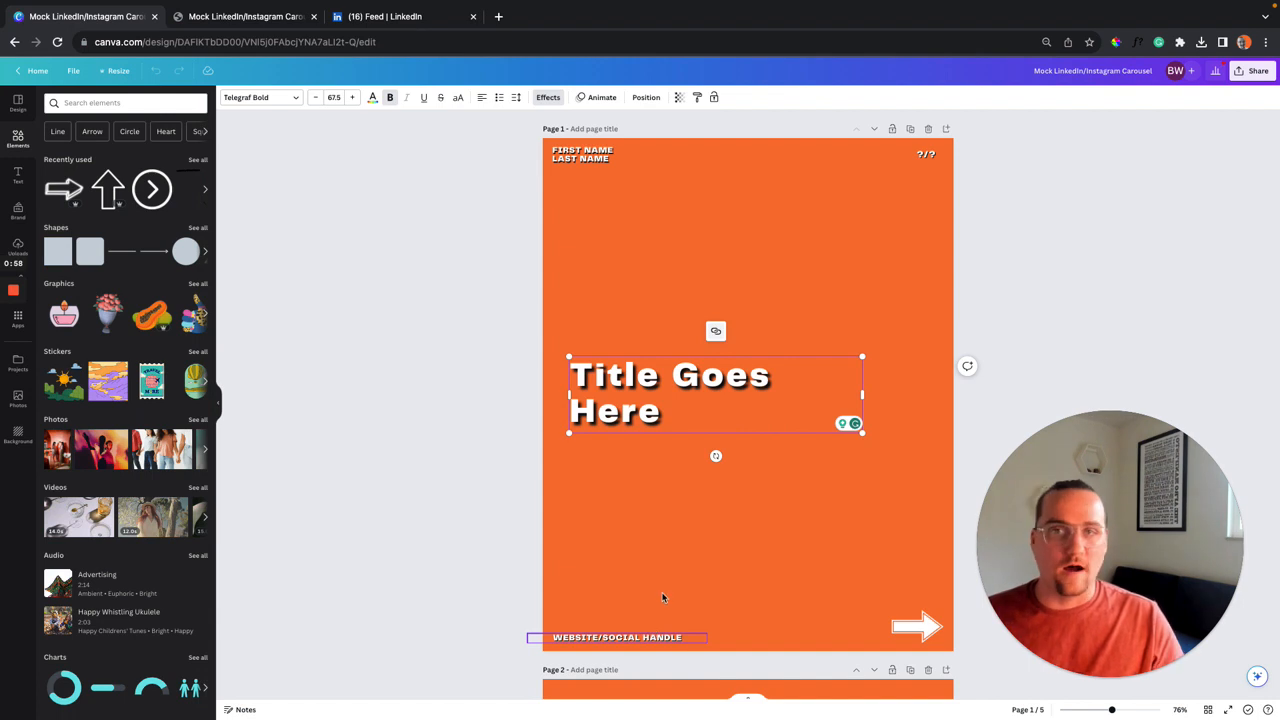
Select page 1's social handle text, first/last name block, and bottom-right arrow in turn.
{"action": "left_click", "coordinate": [660, 636]}
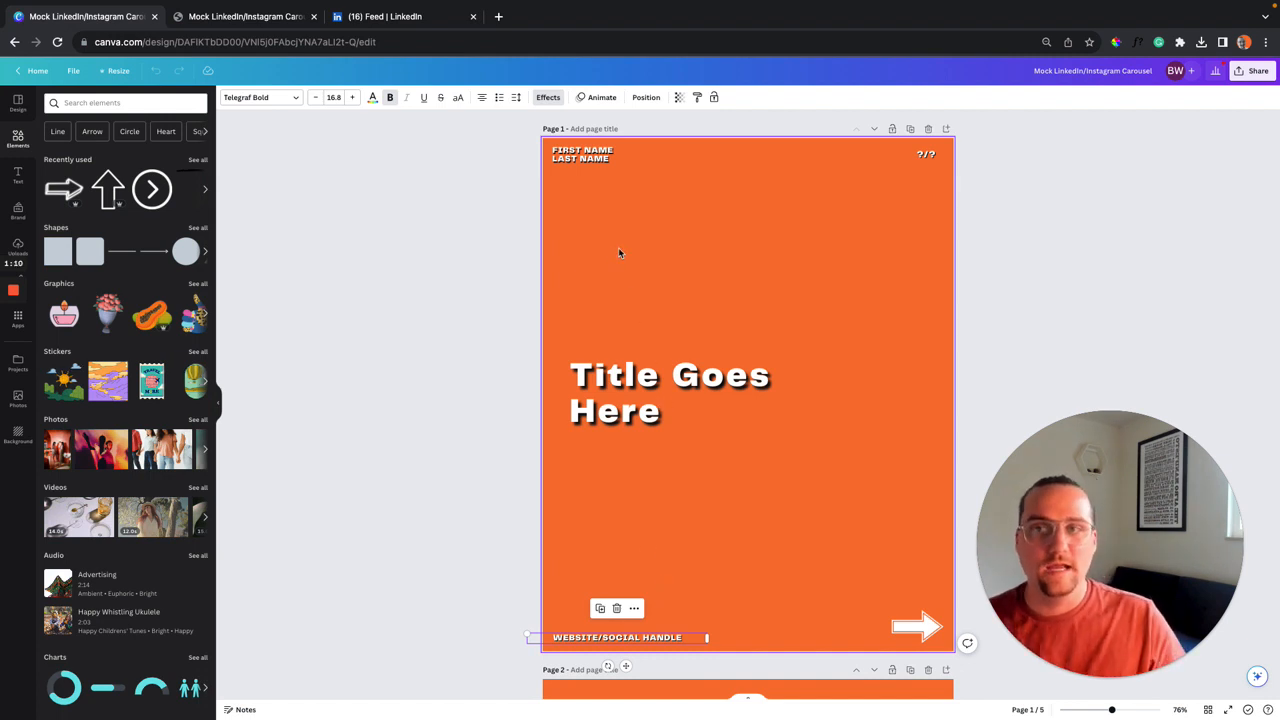
{"action": "left_click", "coordinate": [590, 160]}
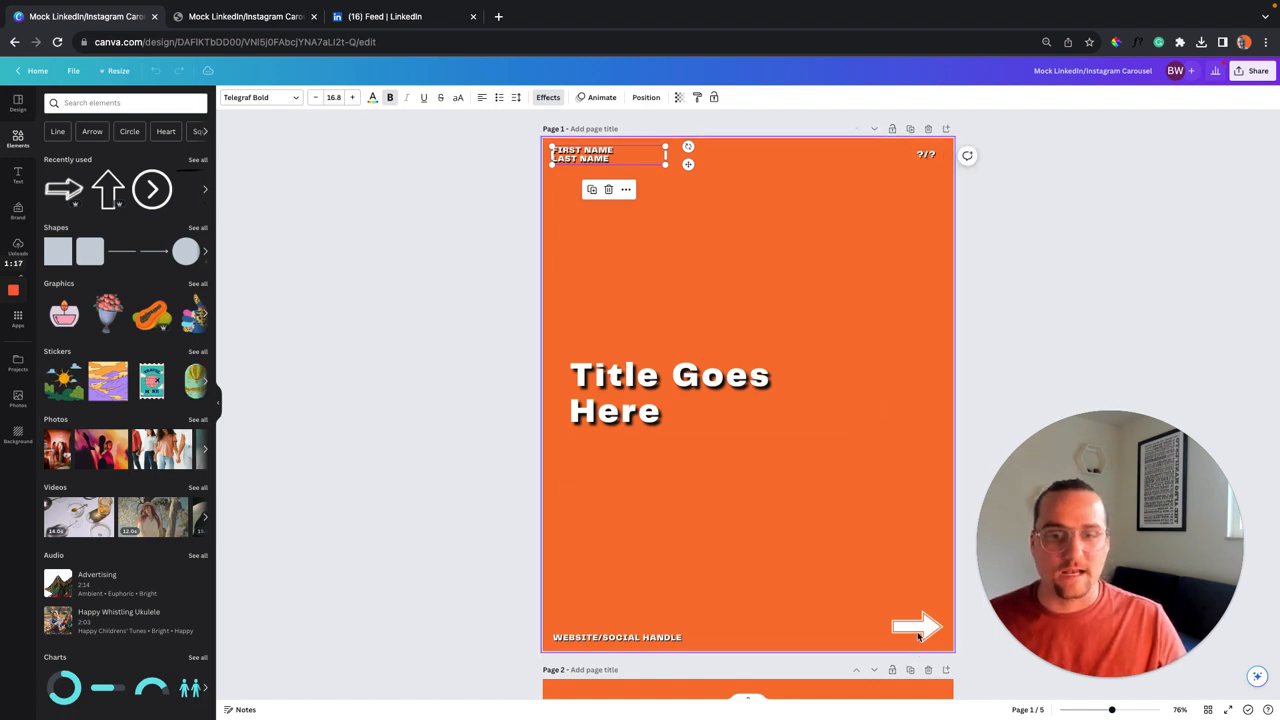
{"action": "left_click", "coordinate": [918, 636]}
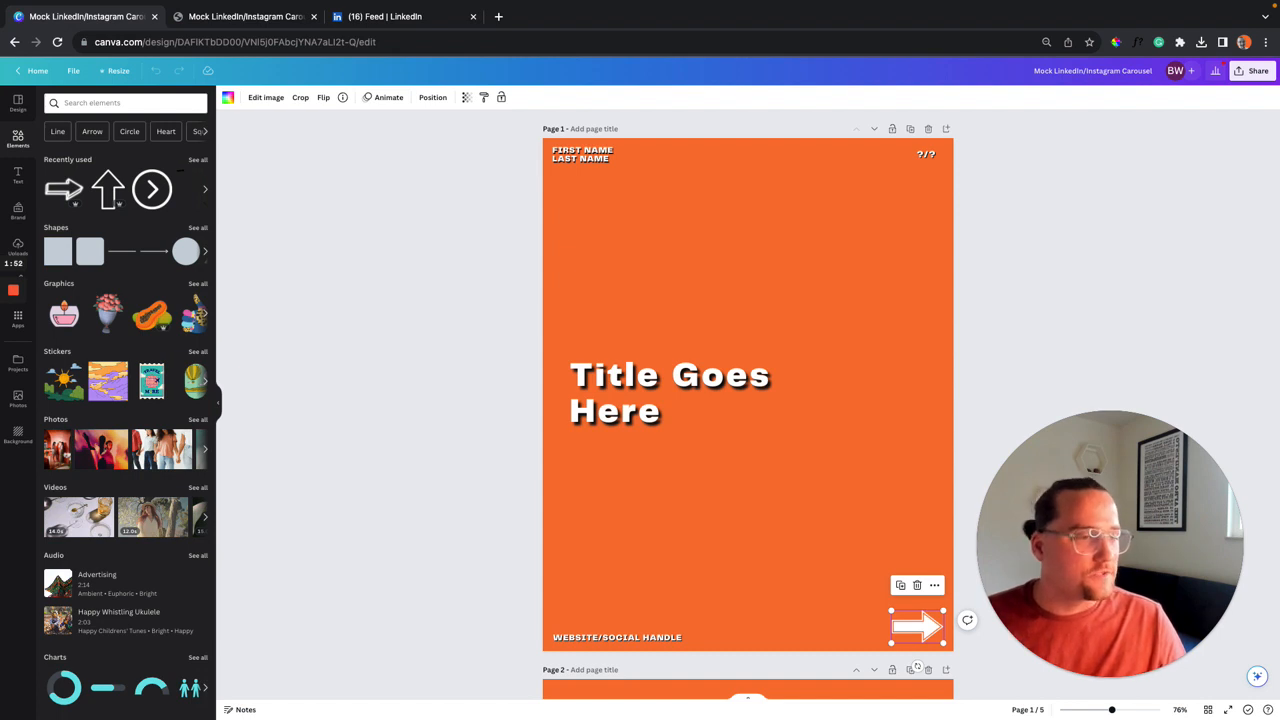
Deselect the arrow and bring page 2 with its title, name and handle placeholders into view.
{"action": "left_click", "coordinate": [900, 298]}
{"action": "scroll", "coordinate": [900, 298], "scroll_direction": "down", "scroll_amount": 2}
{"action": "scroll", "coordinate": [900, 298], "scroll_direction": "down", "scroll_amount": 4}
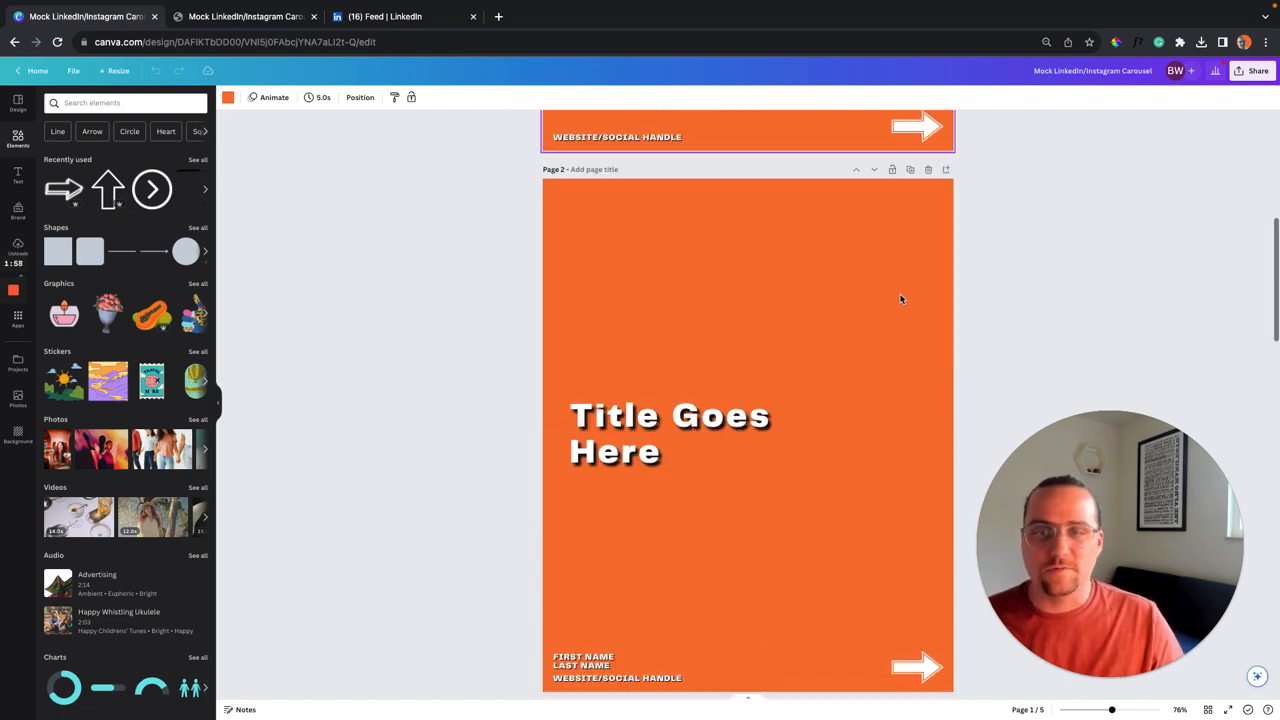
{"action": "scroll", "coordinate": [880, 210], "scroll_direction": "down", "scroll_amount": 1}
{"action": "scroll", "coordinate": [913, 168], "scroll_direction": "down", "scroll_amount": 1}
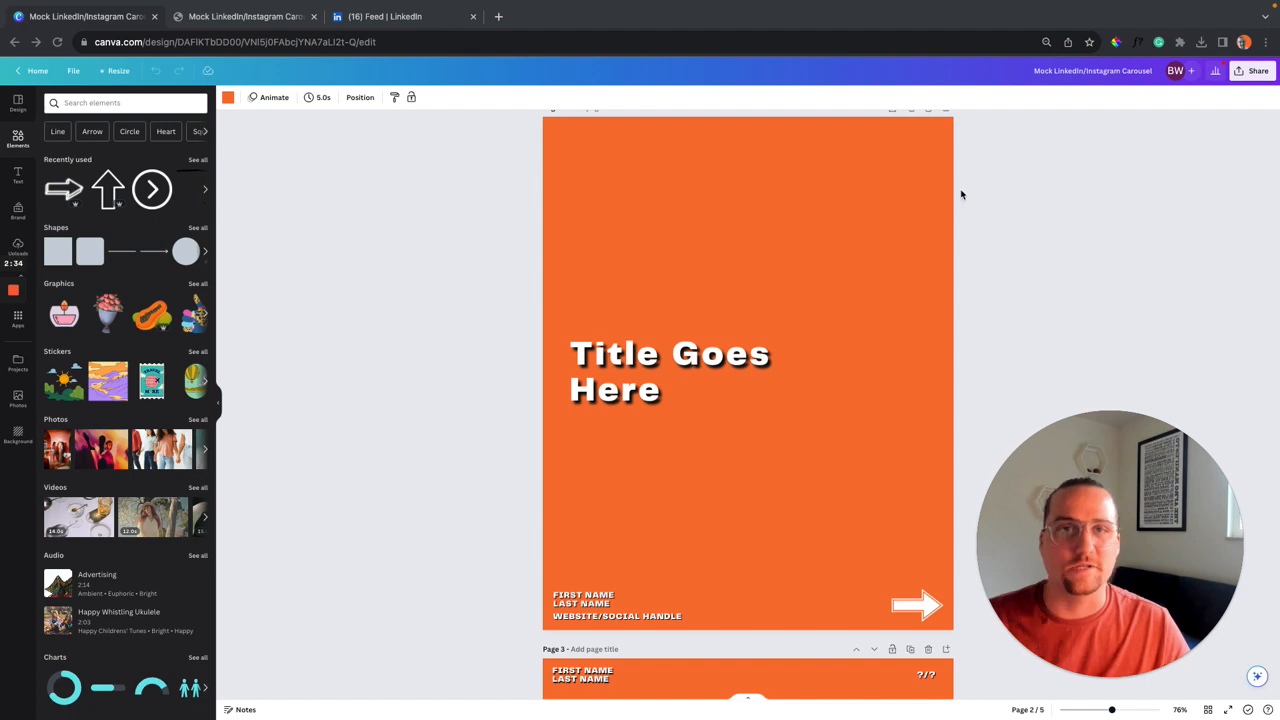
{"action": "scroll", "coordinate": [883, 234], "scroll_direction": "up", "scroll_amount": 1}
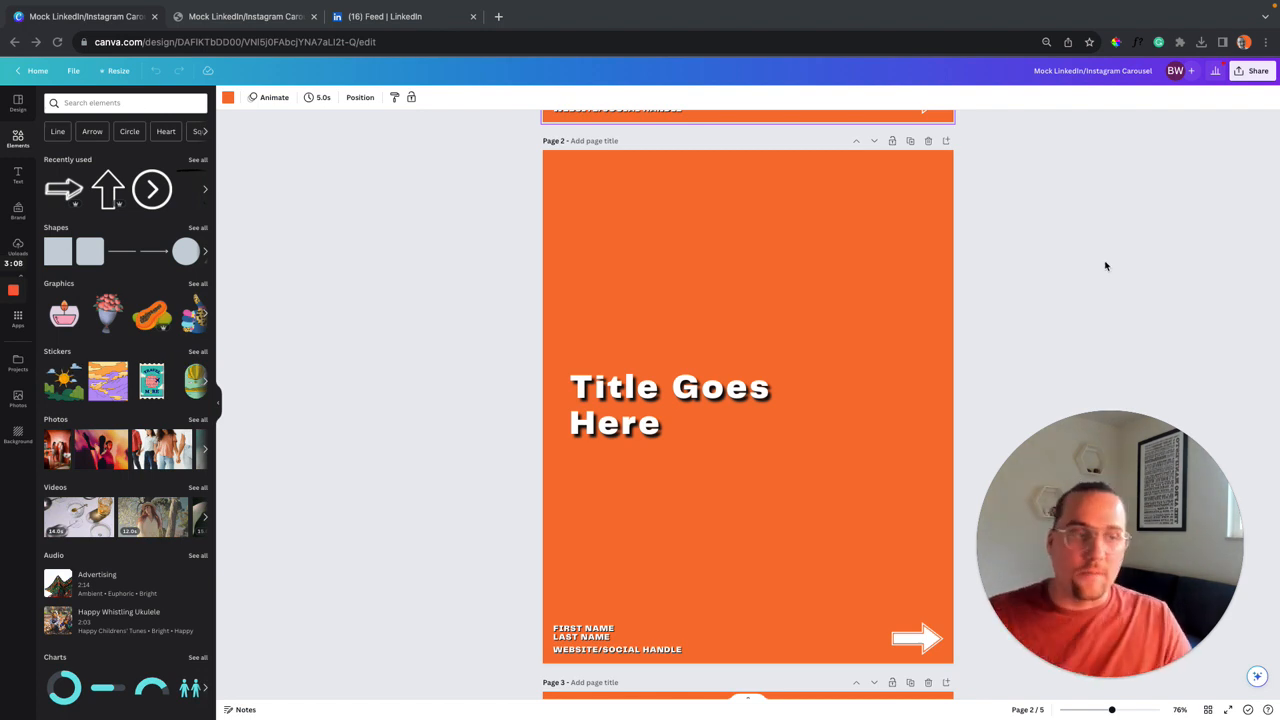
{"action": "scroll", "coordinate": [885, 266], "scroll_direction": "up", "scroll_amount": 3}
{"action": "scroll", "coordinate": [885, 266], "scroll_direction": "down", "scroll_amount": 1}
{"action": "scroll", "coordinate": [885, 266], "scroll_direction": "down", "scroll_amount": 3}
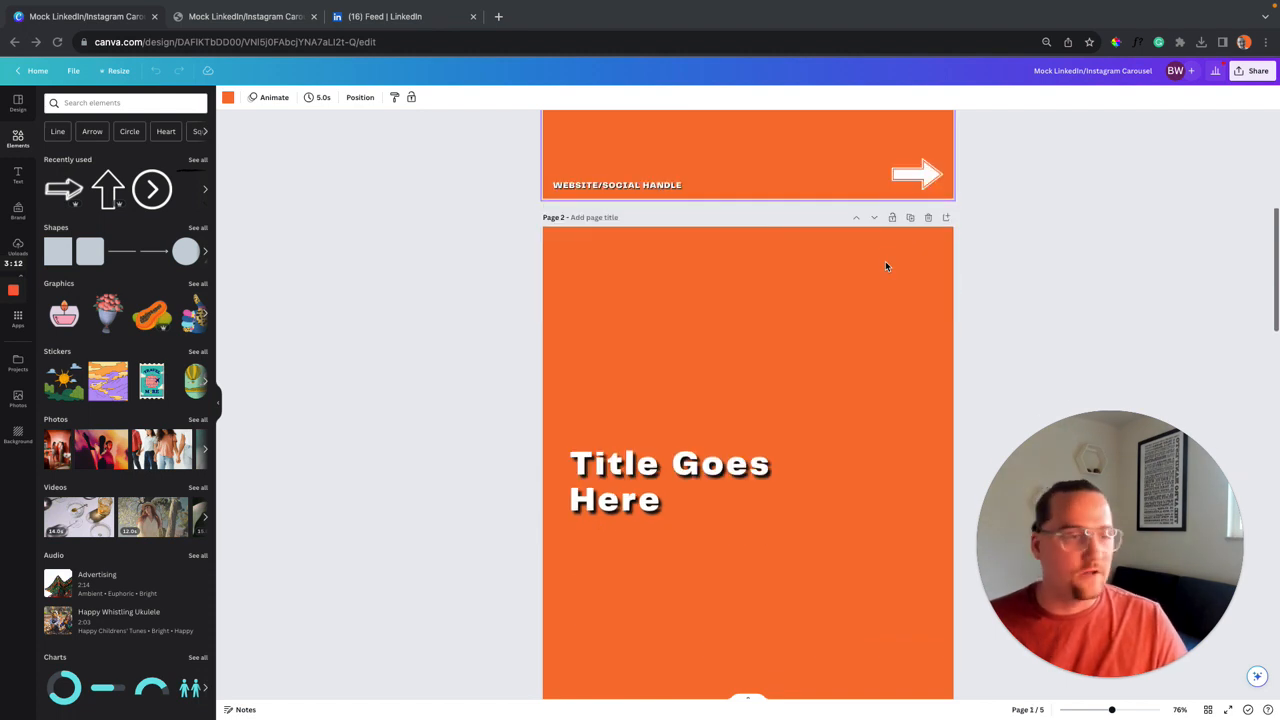
{"action": "scroll", "coordinate": [813, 336], "scroll_direction": "down", "scroll_amount": 1}
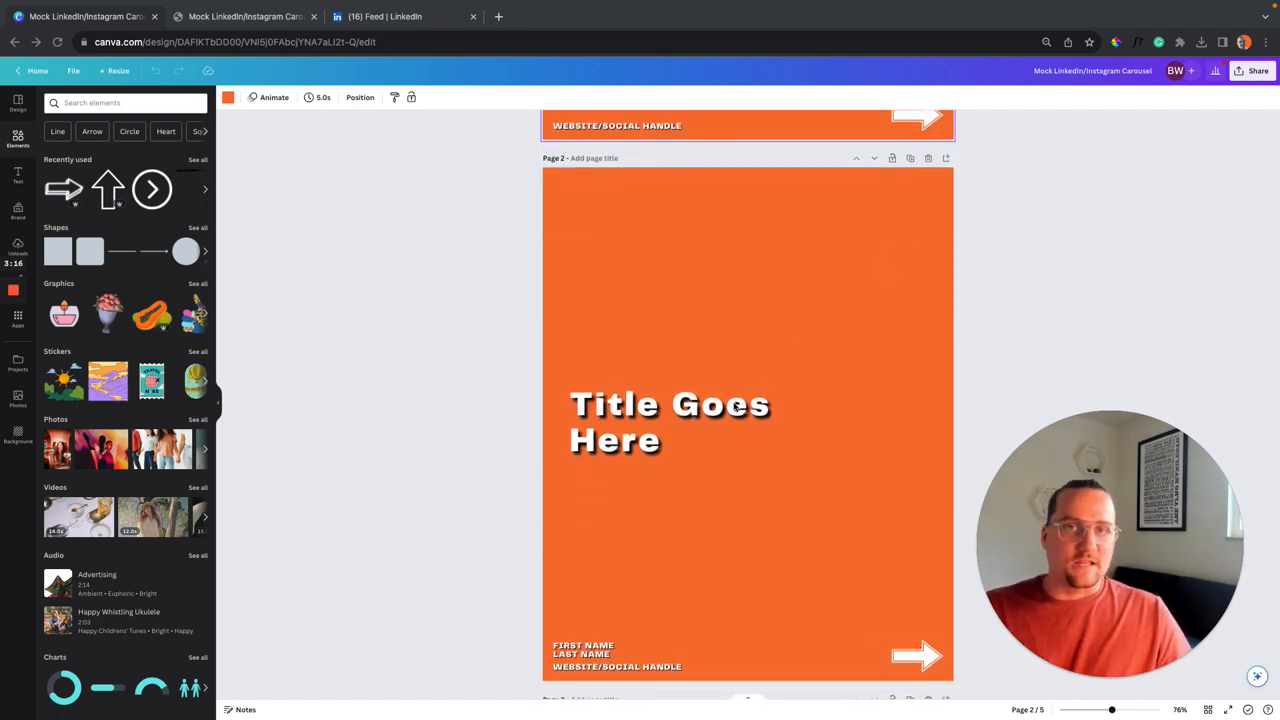
{"action": "scroll", "coordinate": [740, 405], "scroll_direction": "down", "scroll_amount": 1}
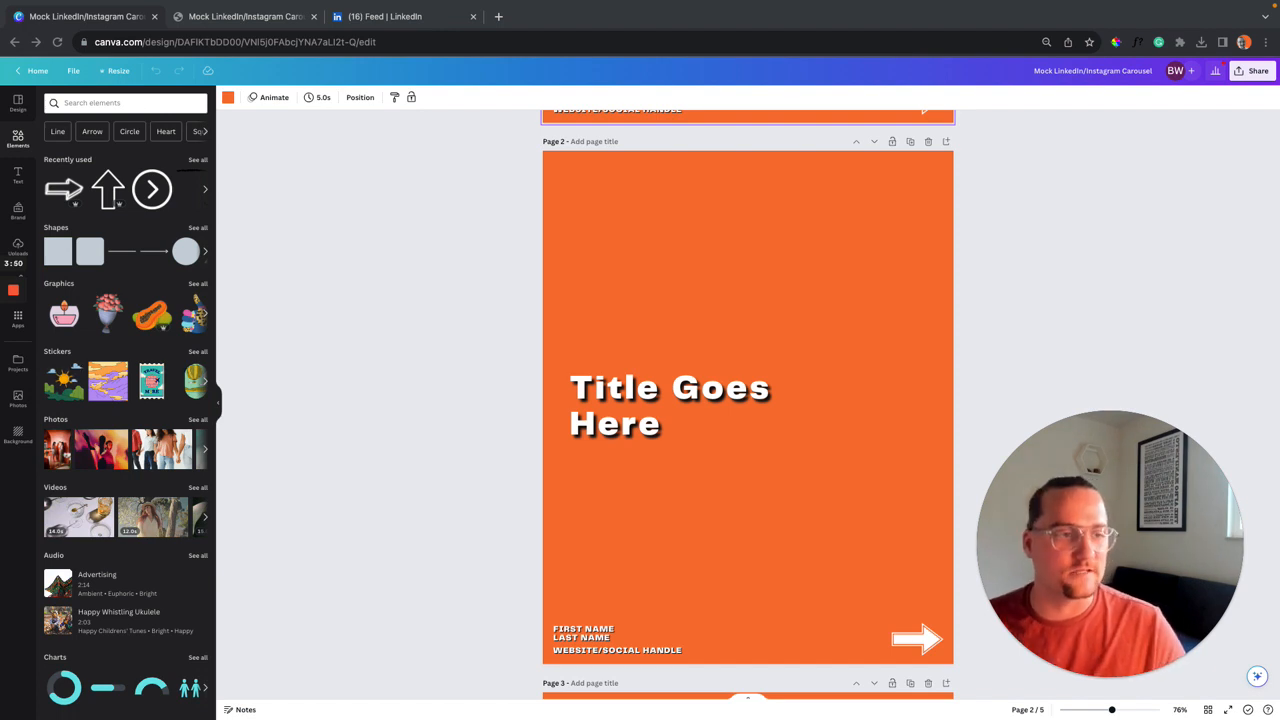
Move down to page 3, showing its body text about gaps and left alignment.
{"action": "scroll", "coordinate": [944, 284], "scroll_direction": "down", "scroll_amount": 3}
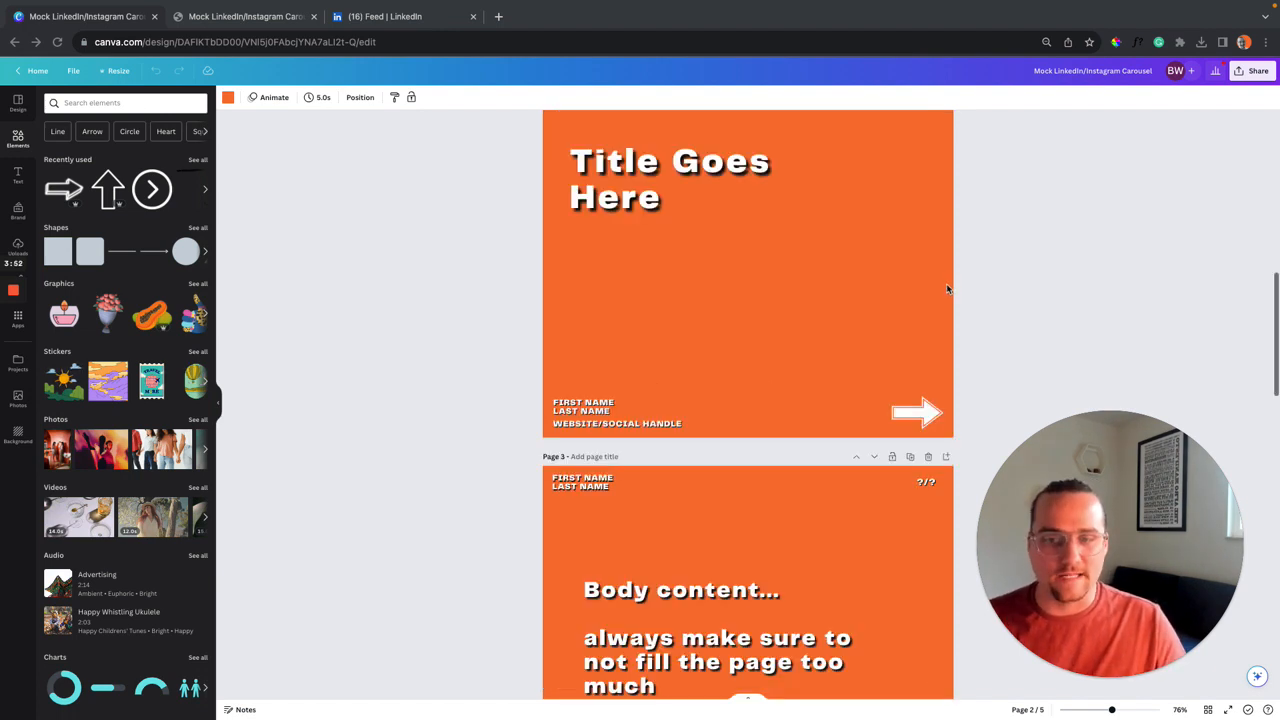
{"action": "scroll", "coordinate": [947, 289], "scroll_direction": "down", "scroll_amount": 2}
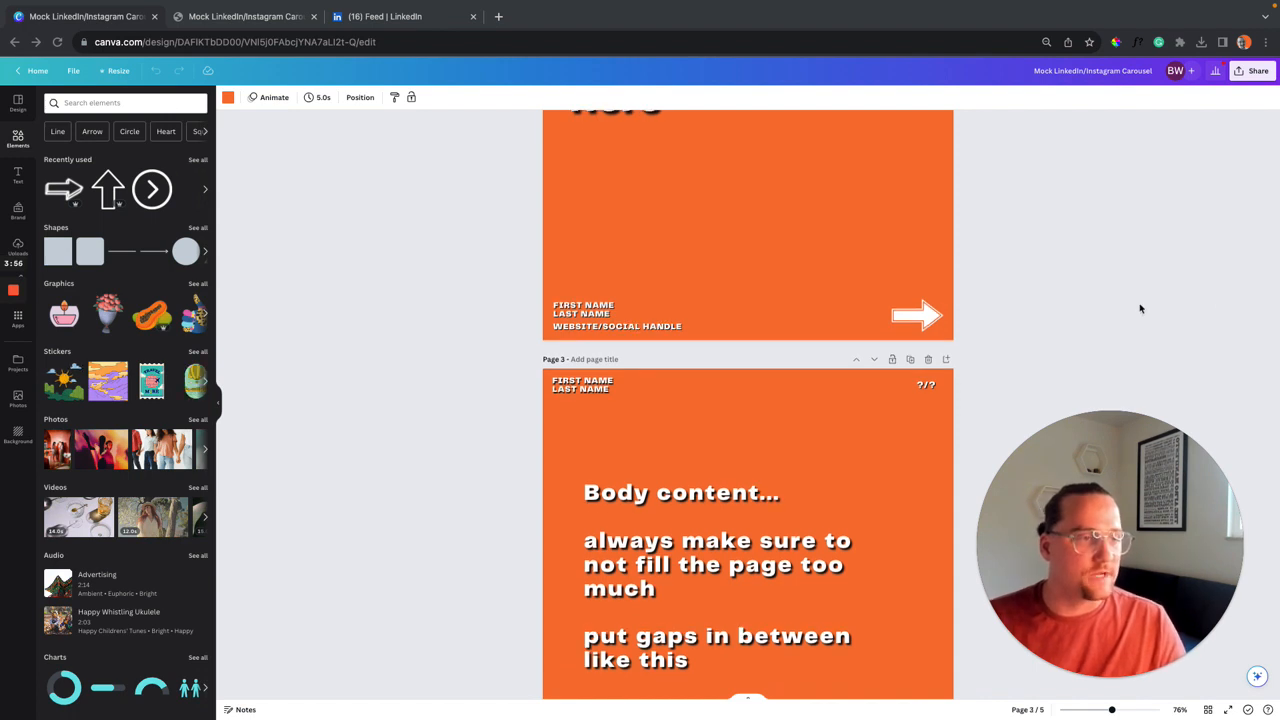
{"action": "scroll", "coordinate": [982, 296], "scroll_direction": "down", "scroll_amount": 2}
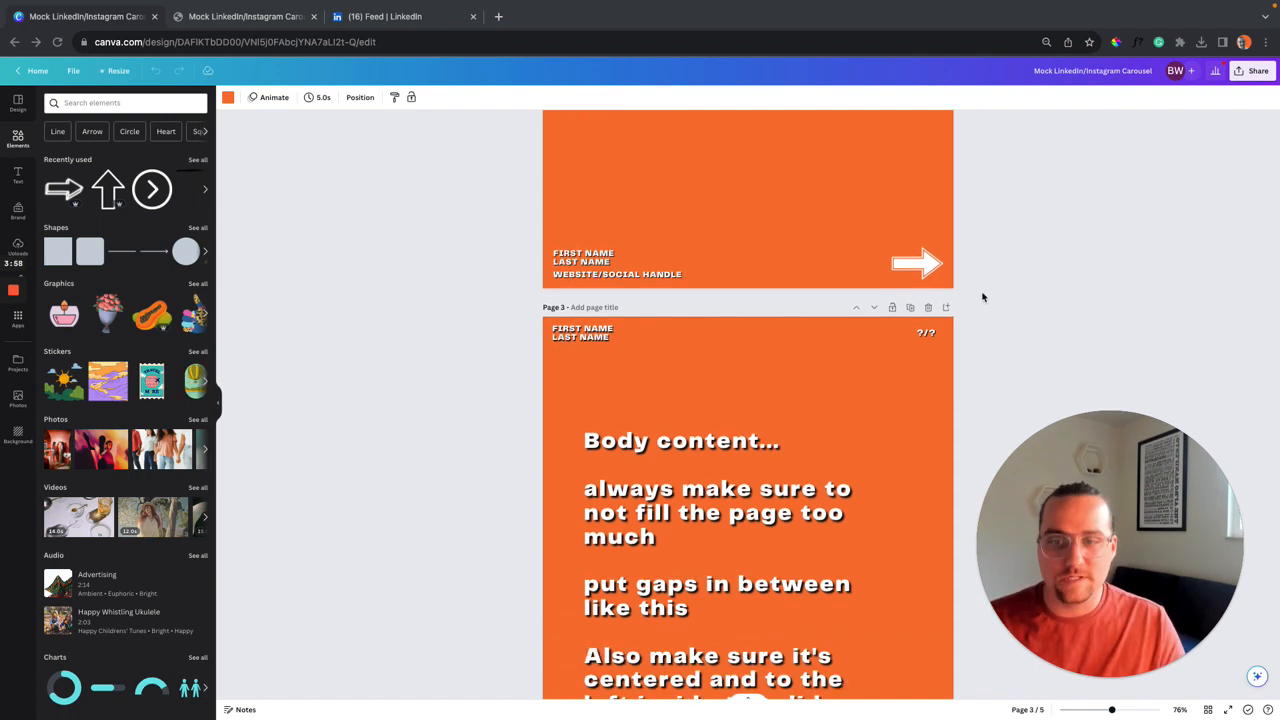
{"action": "scroll", "coordinate": [982, 296], "scroll_direction": "down", "scroll_amount": 1}
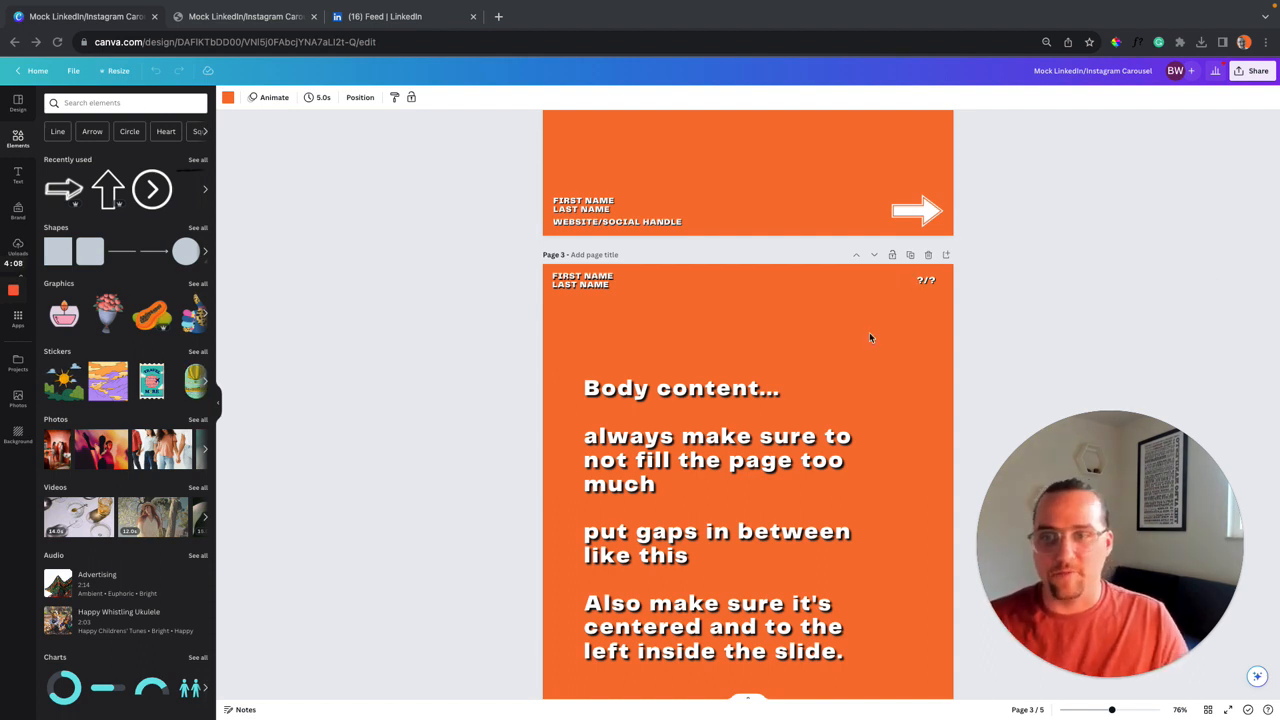
{"action": "scroll", "coordinate": [878, 300], "scroll_direction": "down", "scroll_amount": 1}
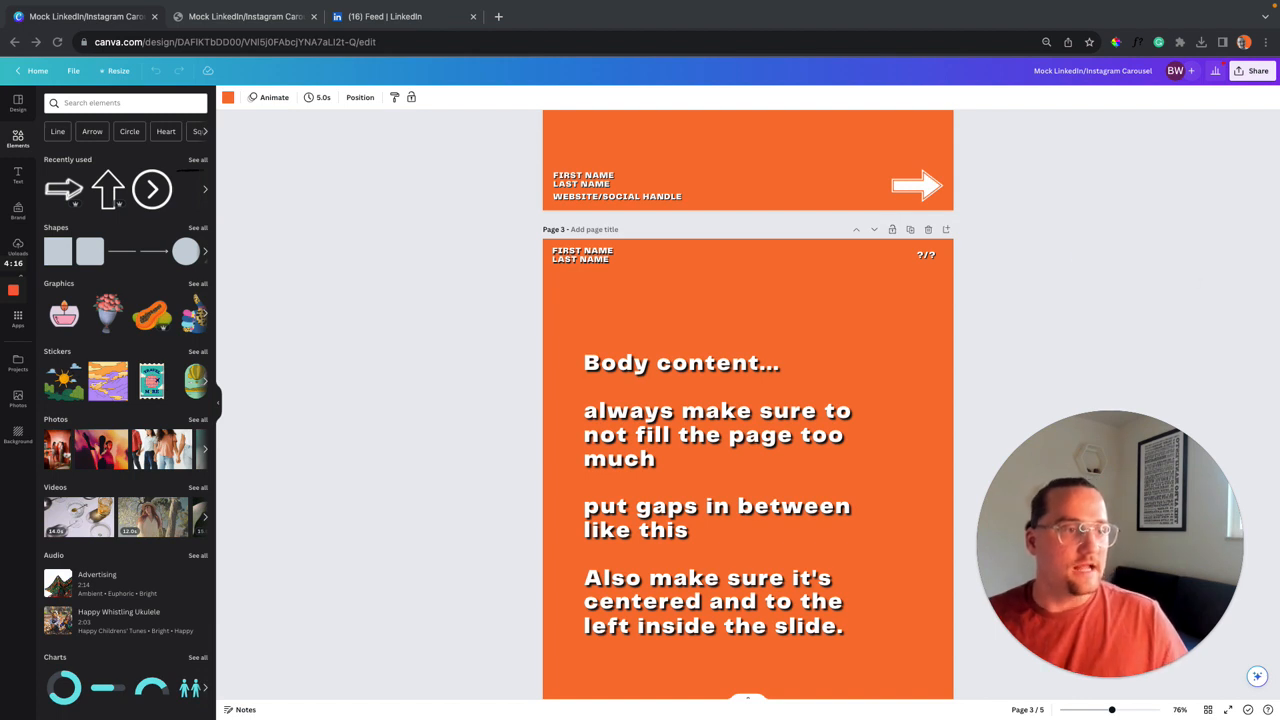
{"action": "scroll", "coordinate": [1046, 281], "scroll_direction": "down", "scroll_amount": 1}
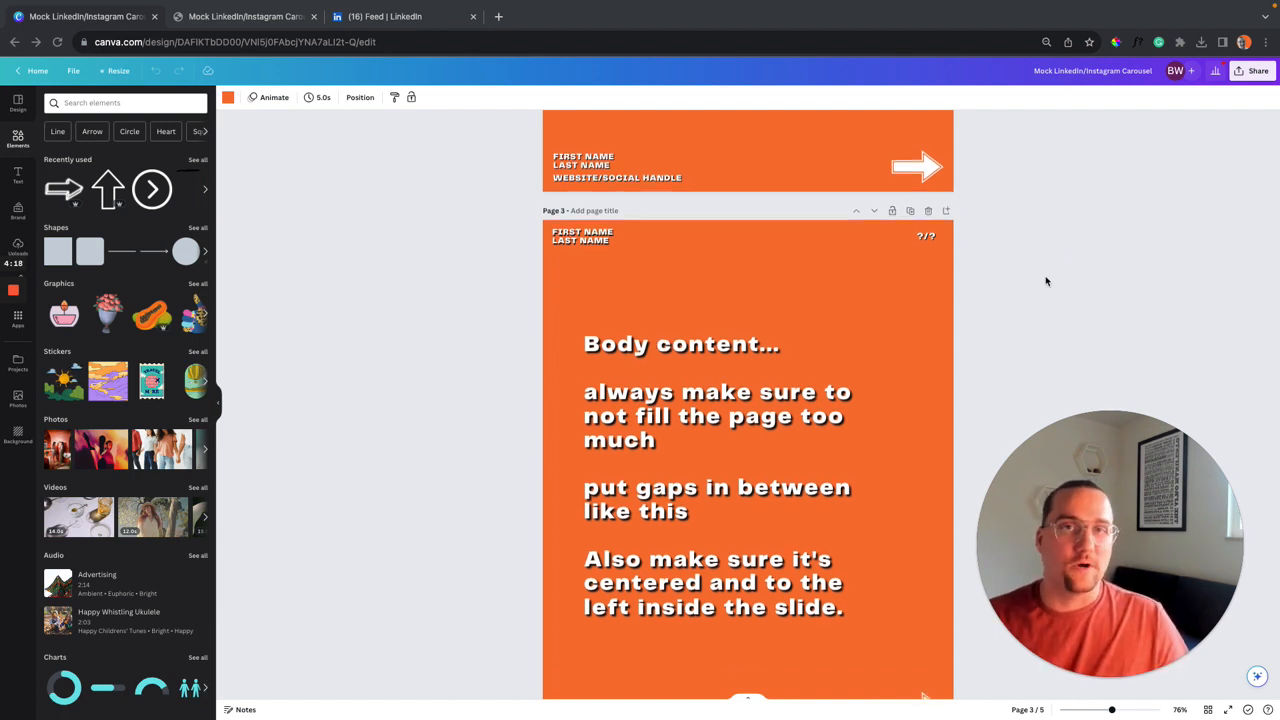
{"action": "scroll", "coordinate": [1046, 281], "scroll_direction": "down", "scroll_amount": 1}
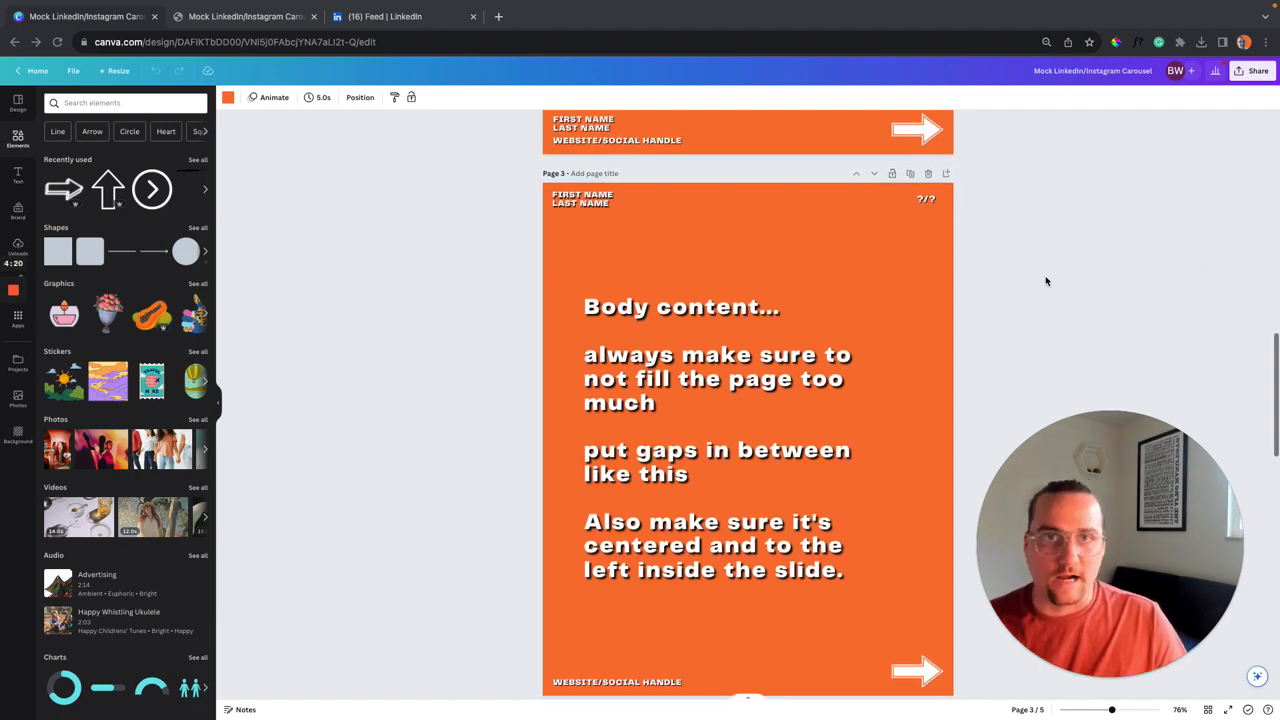
{"action": "scroll", "coordinate": [1046, 281], "scroll_direction": "down", "scroll_amount": 1}
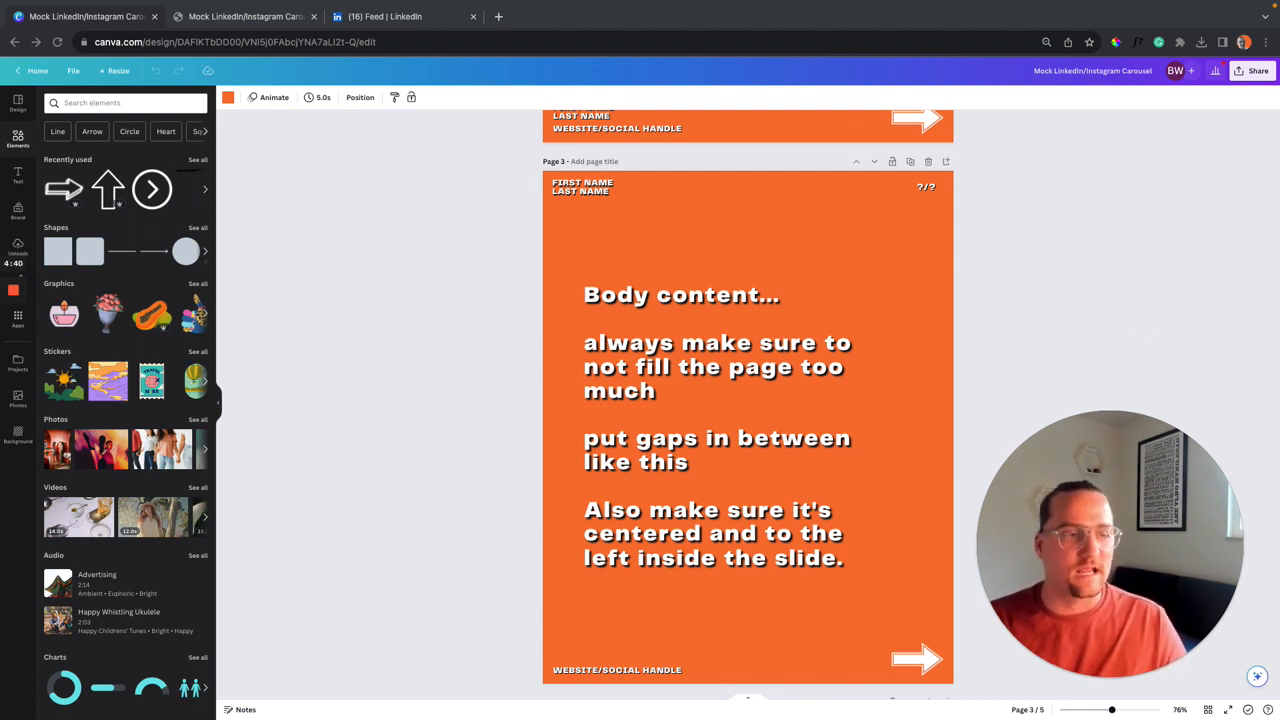
Show page 3 body text's Shadow effect: black, offset 100, direction -45, blur 60.
{"action": "left_click", "coordinate": [741, 371]}
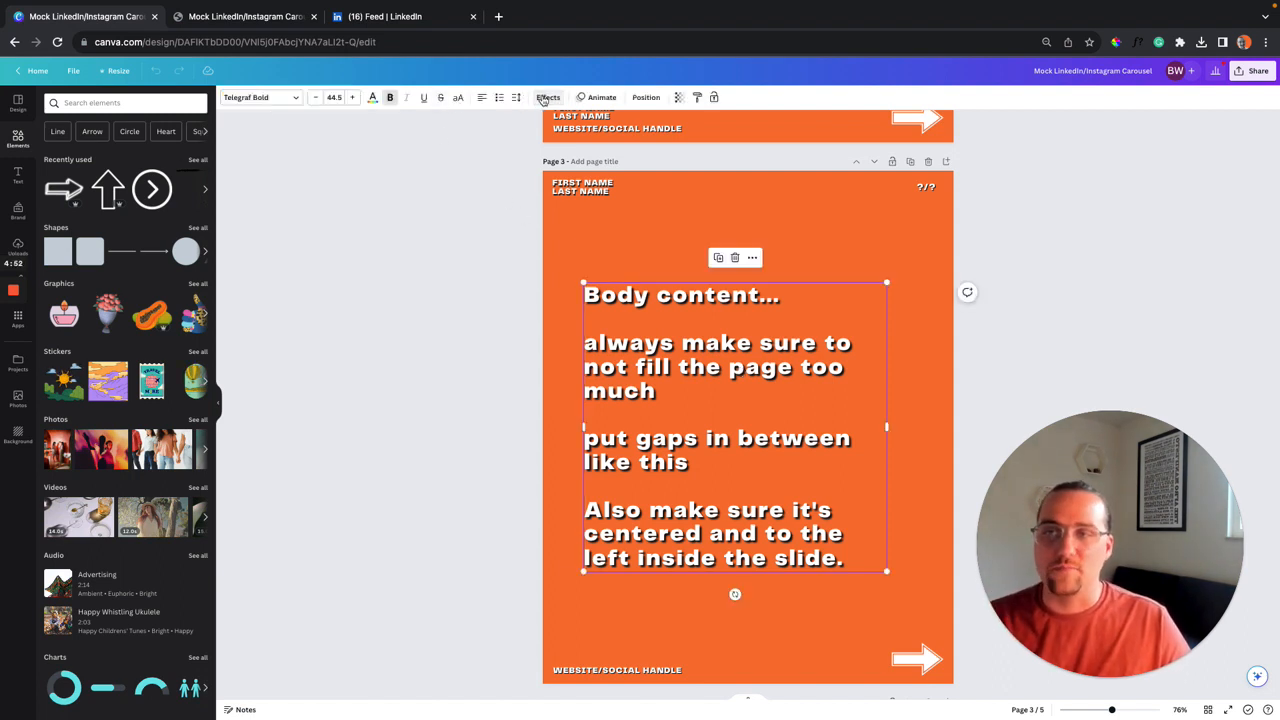
{"action": "left_click", "coordinate": [545, 98]}
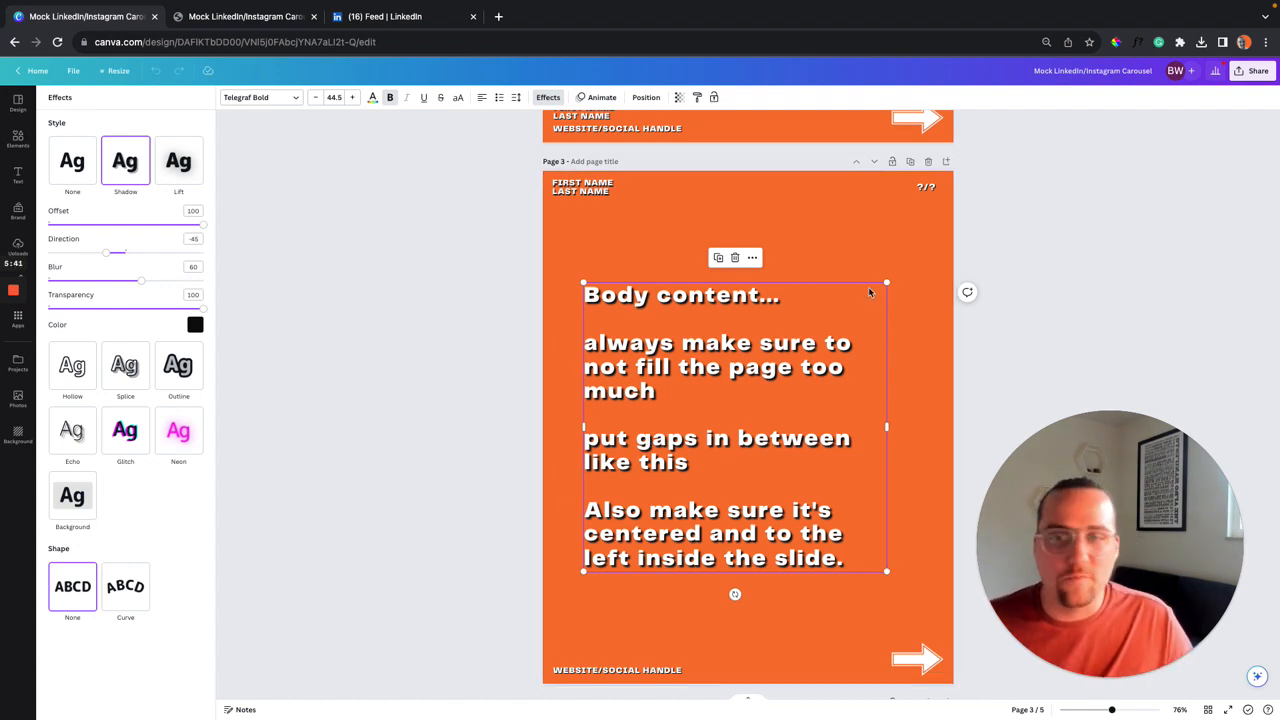
Move down to page 5 with the 'Follow my page' call-to-action, curly arrow and photo.
{"action": "scroll", "coordinate": [868, 288], "scroll_direction": "down", "scroll_amount": 5}
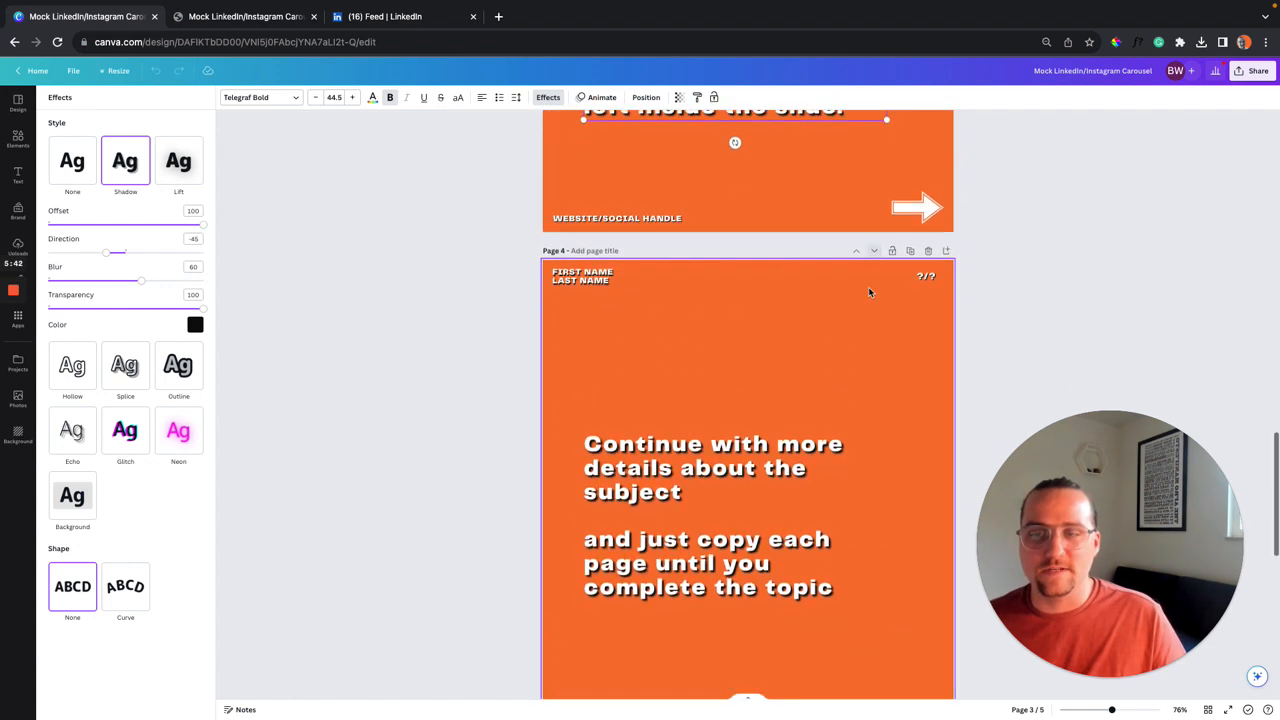
{"action": "scroll", "coordinate": [868, 286], "scroll_direction": "down", "scroll_amount": 3}
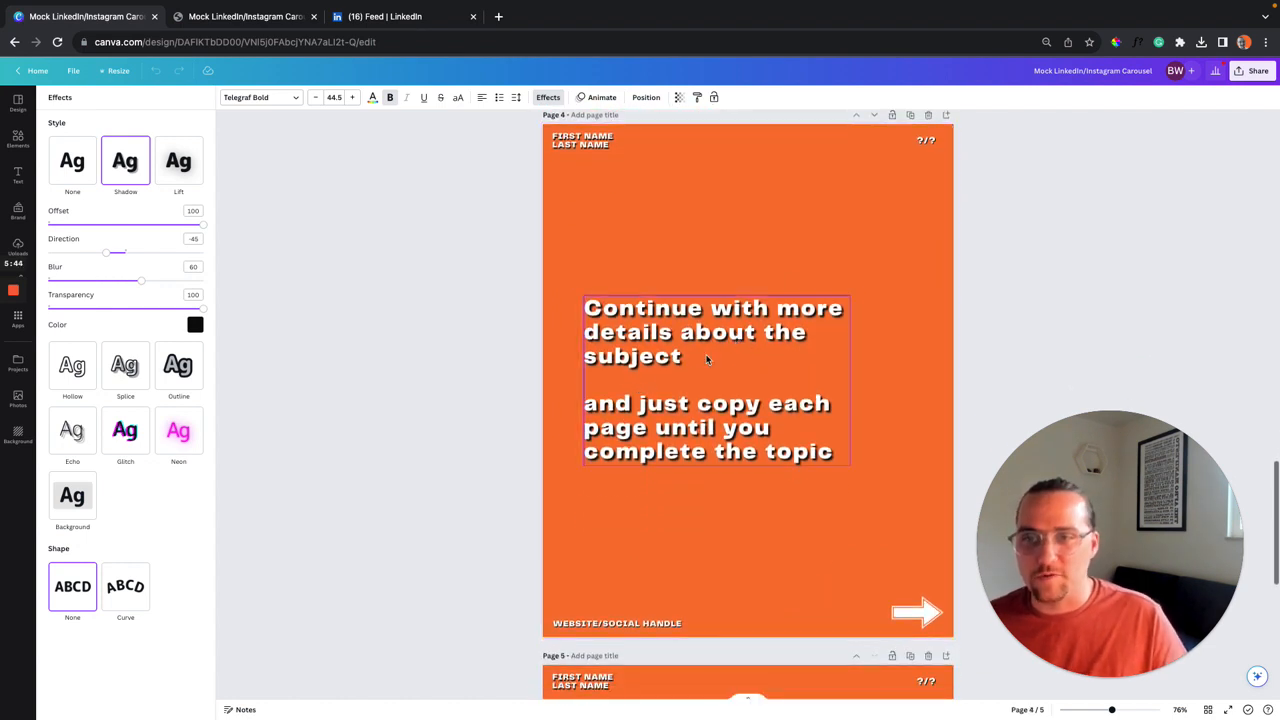
{"action": "scroll", "coordinate": [716, 426], "scroll_direction": "down", "scroll_amount": 3}
{"action": "scroll", "coordinate": [716, 426], "scroll_direction": "down", "scroll_amount": 5}
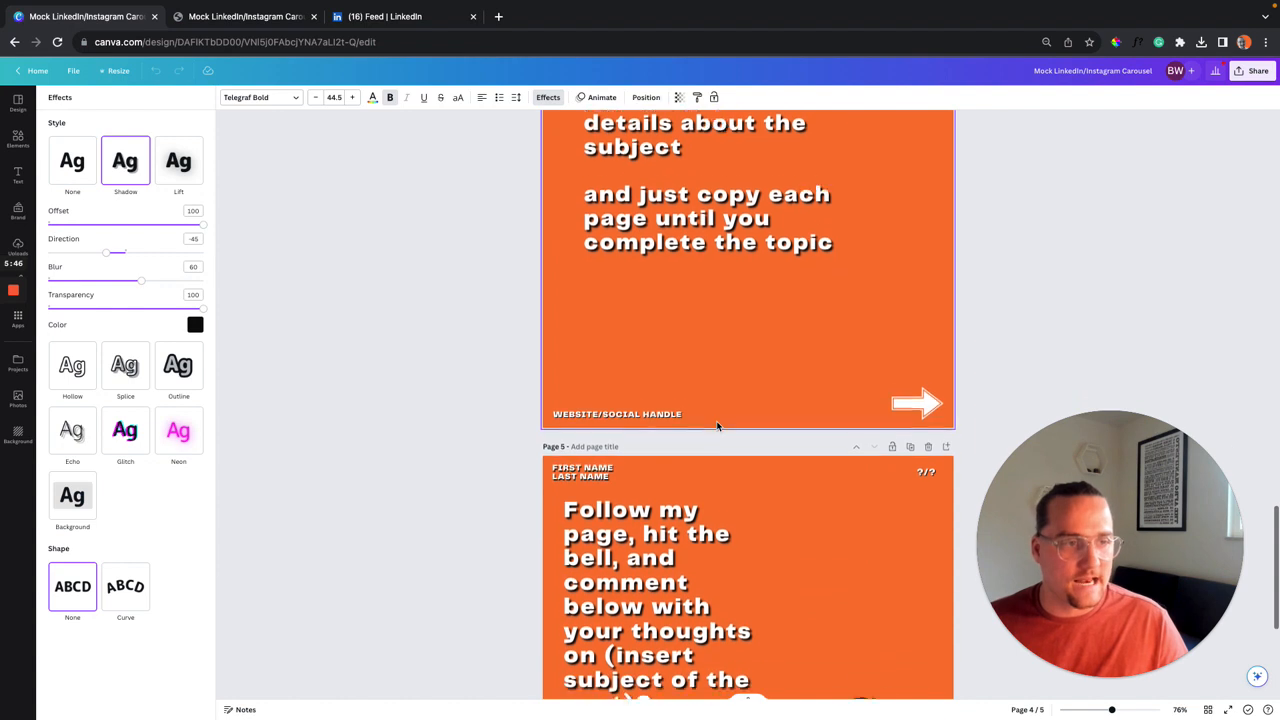
{"action": "scroll", "coordinate": [716, 426], "scroll_direction": "down", "scroll_amount": 1}
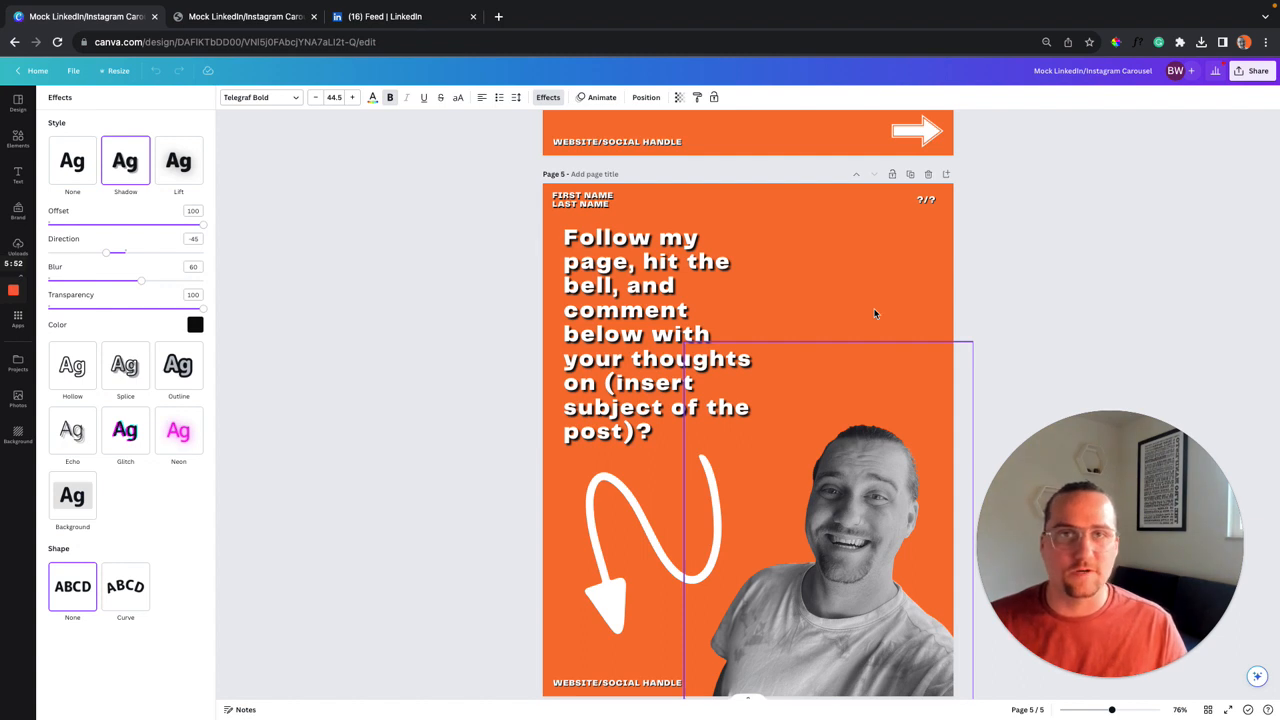
{"action": "scroll", "coordinate": [866, 320], "scroll_direction": "down", "scroll_amount": 1}
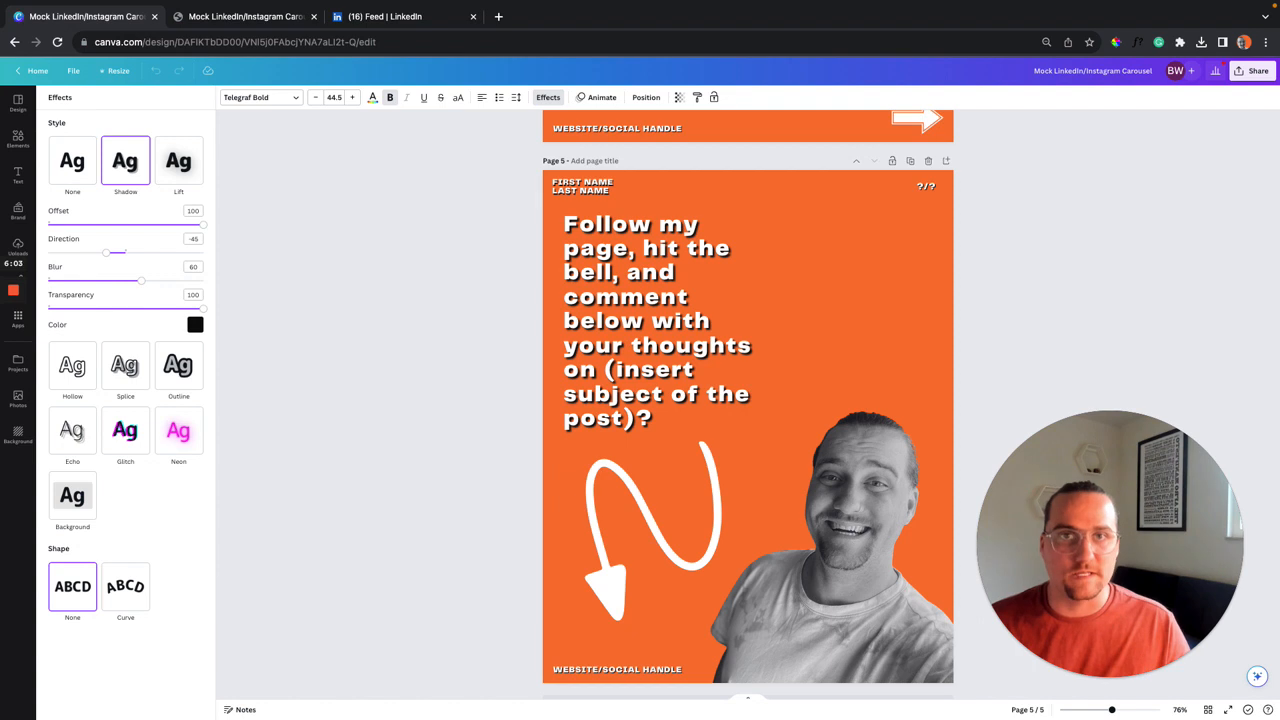
{"action": "scroll", "coordinate": [886, 232], "scroll_direction": "down", "scroll_amount": 1}
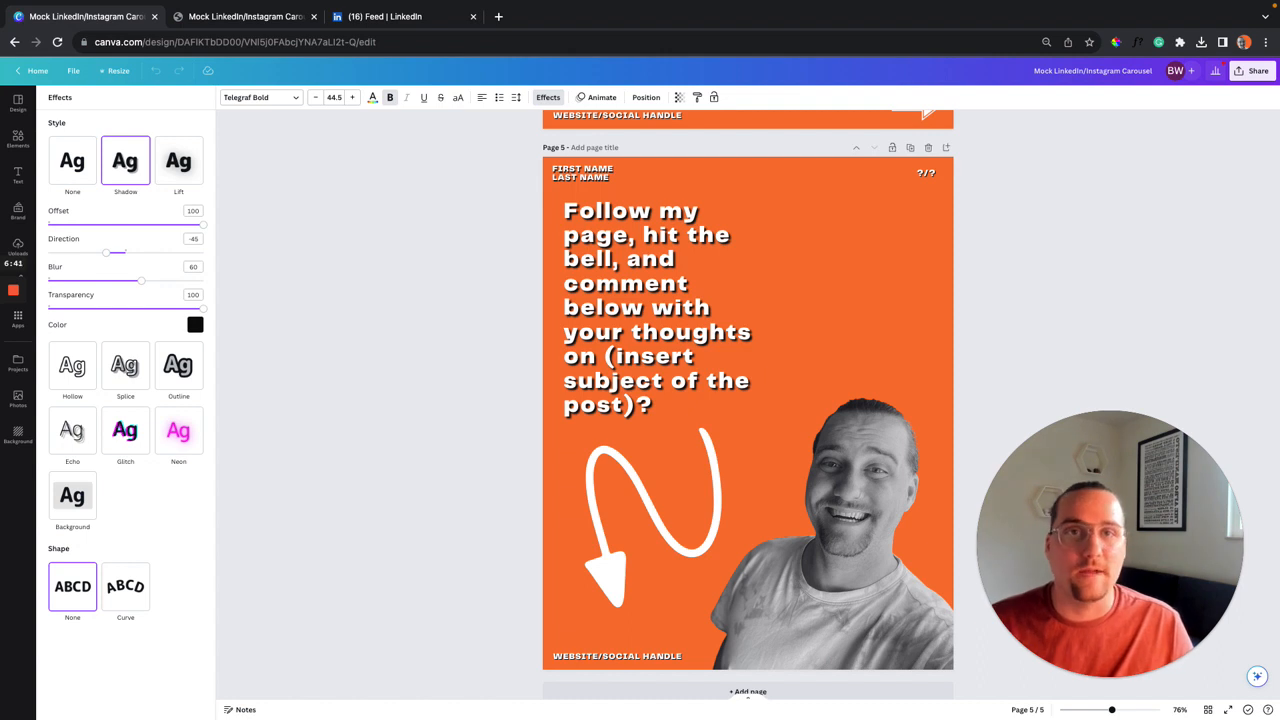
Delete the old photo from page 5 and show the uploaded images library.
{"action": "left_click", "coordinate": [869, 446]}
{"action": "key", "text": "Delete"}
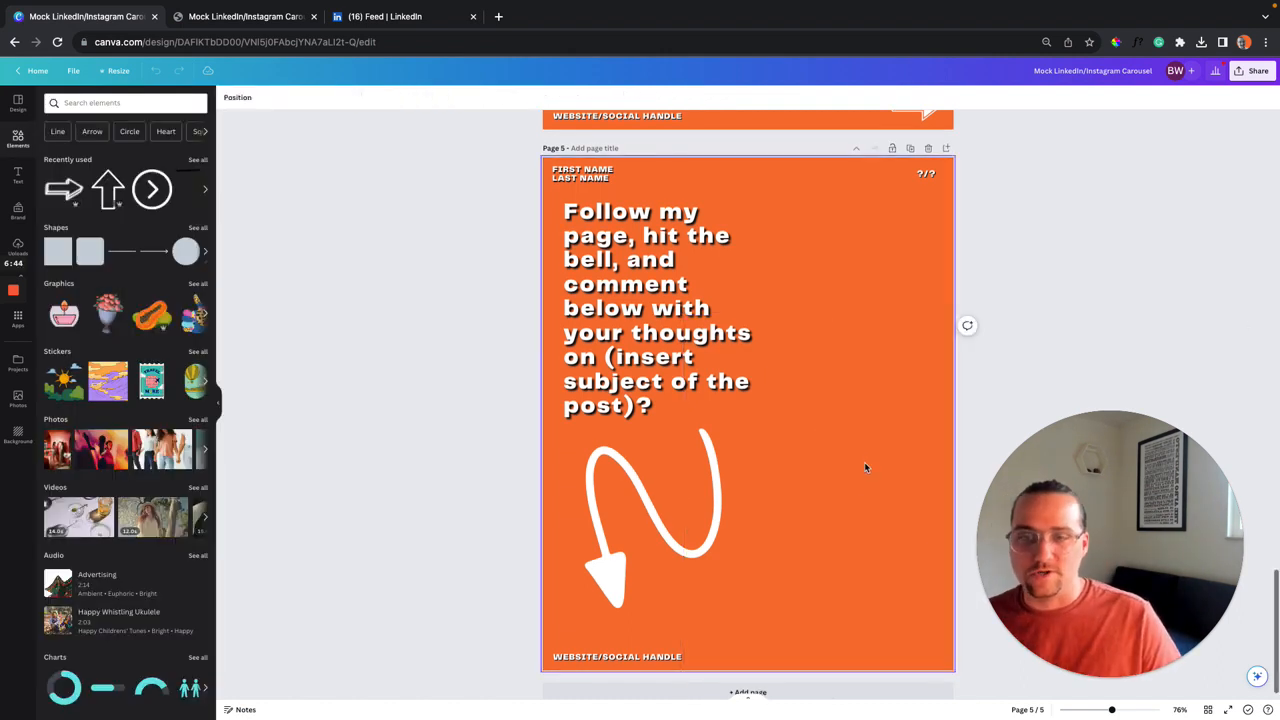
{"action": "left_click", "coordinate": [18, 246]}
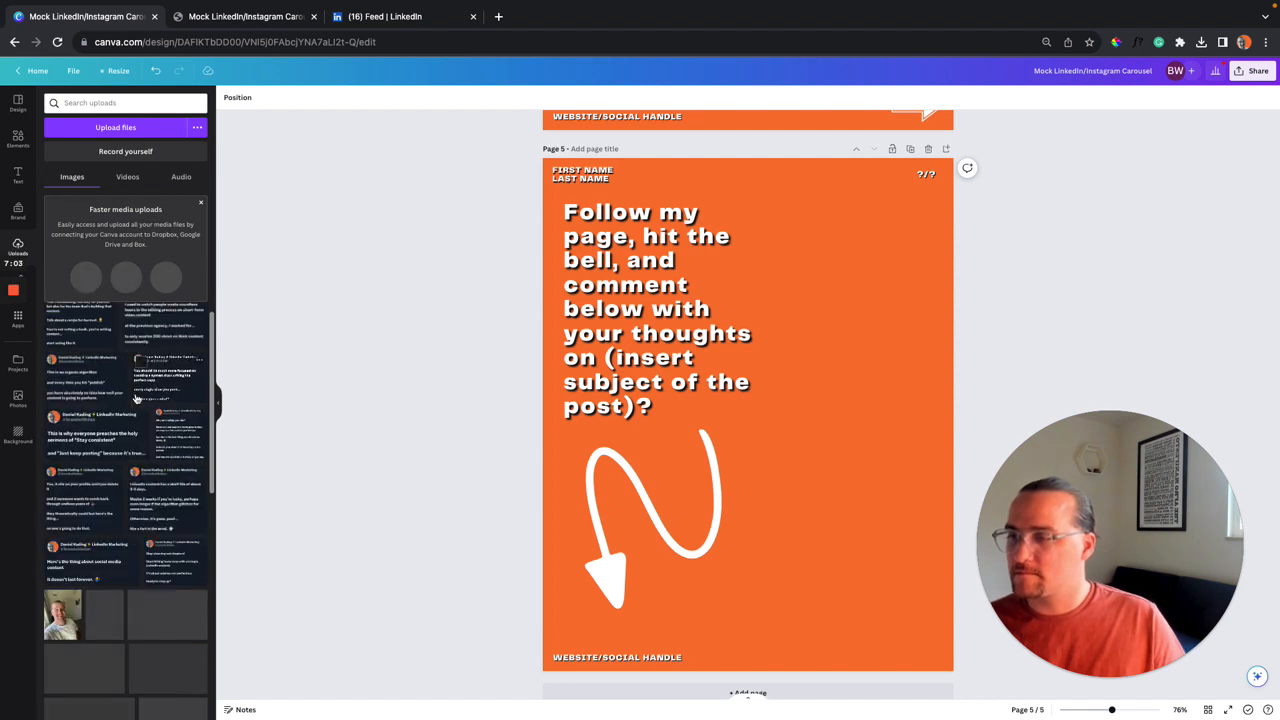
Add the uploaded selfie to page 5, nudge it right and down, and apply BG Remover.
{"action": "scroll", "coordinate": [58, 545], "scroll_direction": "down", "scroll_amount": 1}
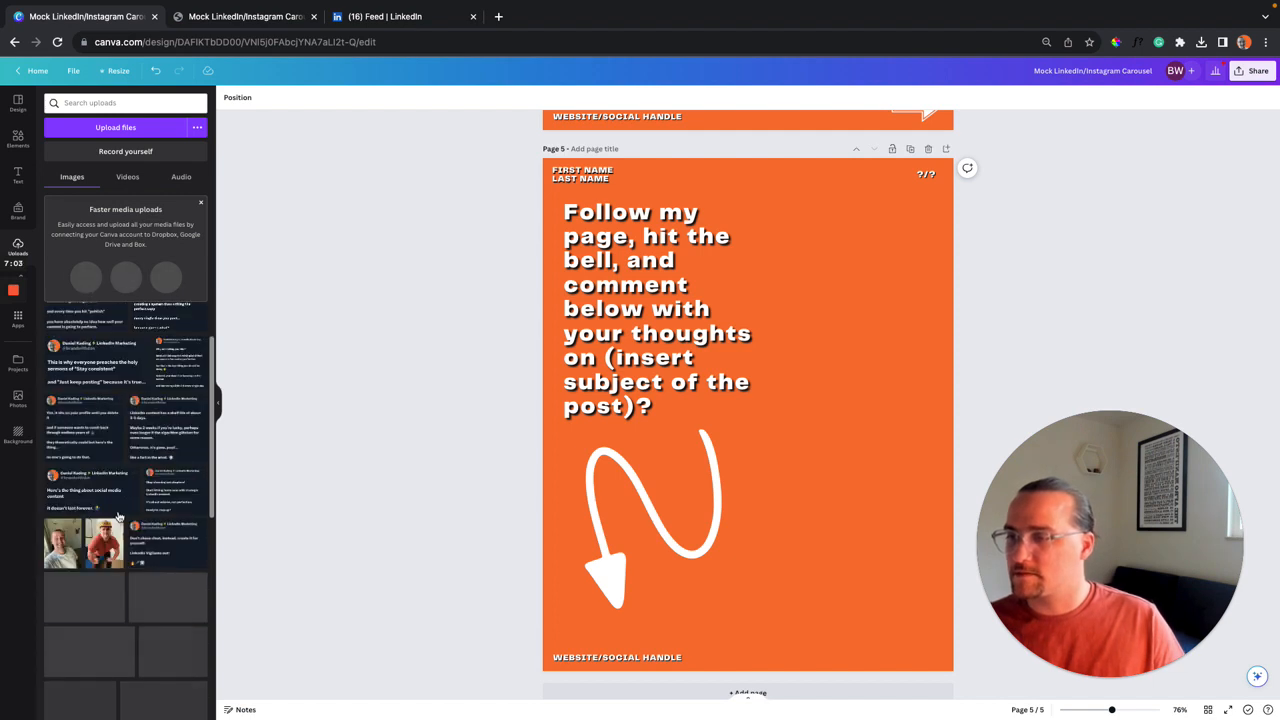
{"action": "left_click", "coordinate": [58, 545]}
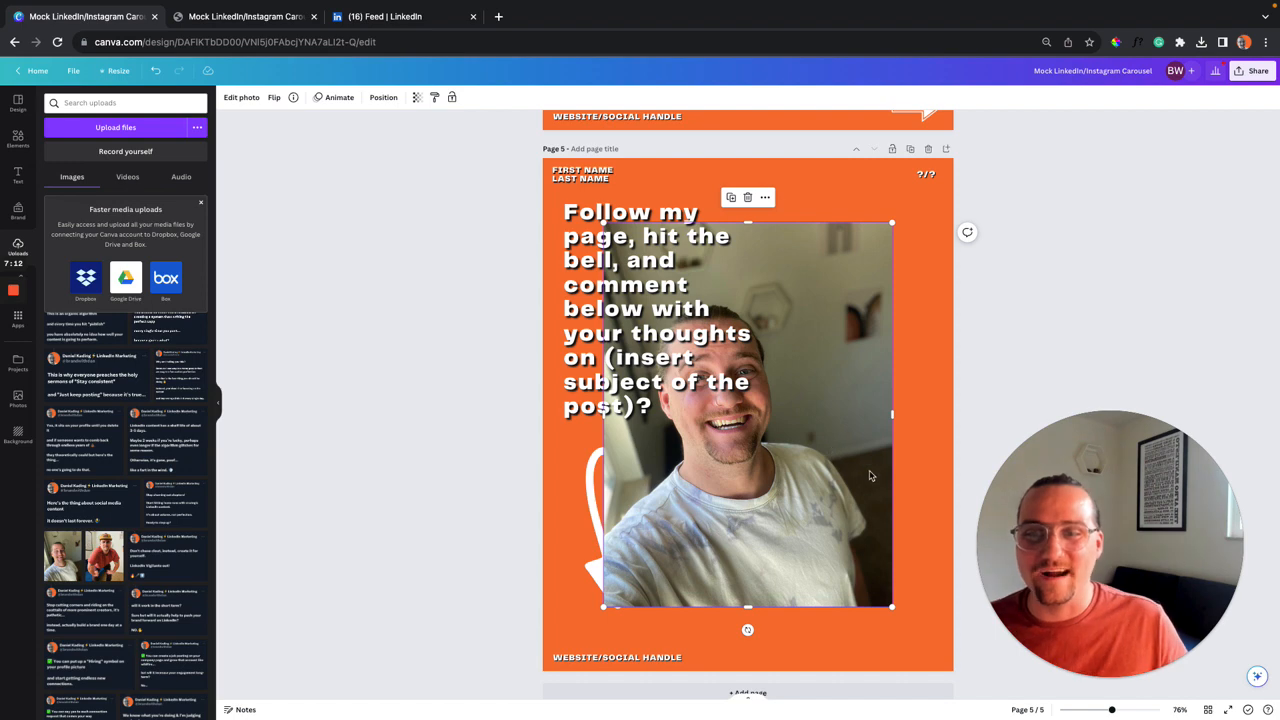
{"action": "left_click_drag", "start_coordinate": [869, 476], "coordinate": [908, 499]}
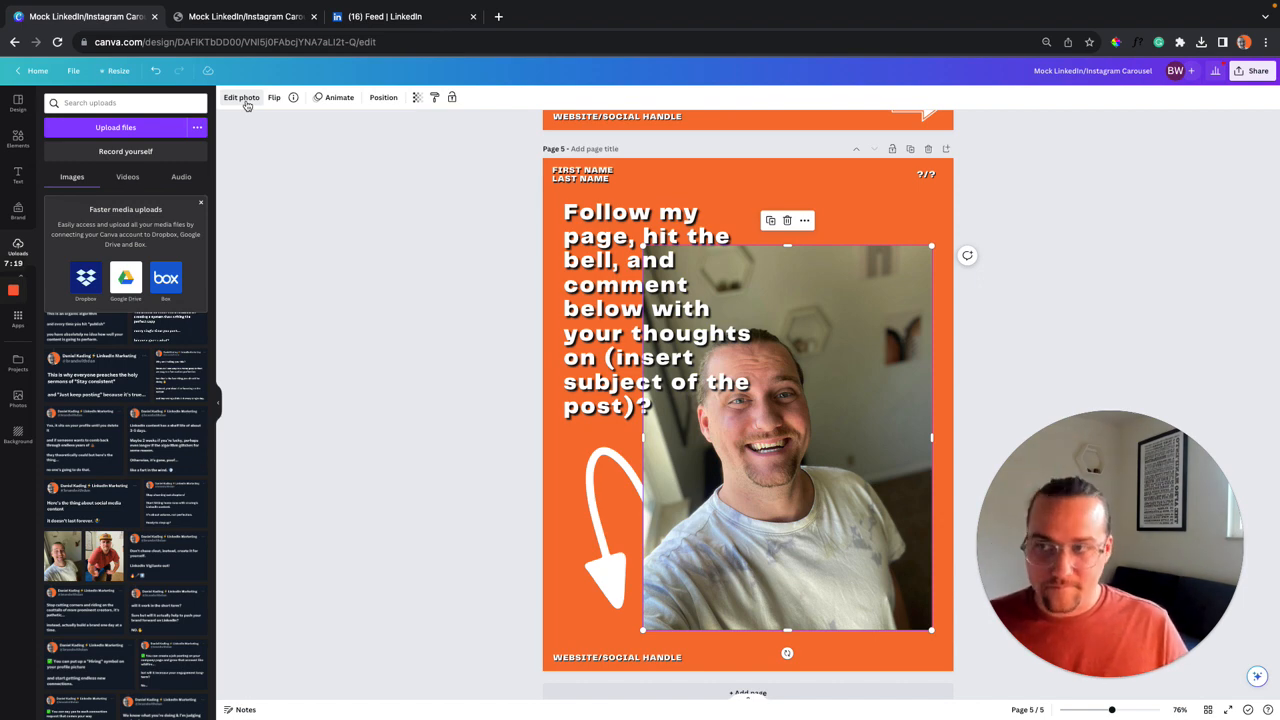
{"action": "left_click", "coordinate": [241, 98]}
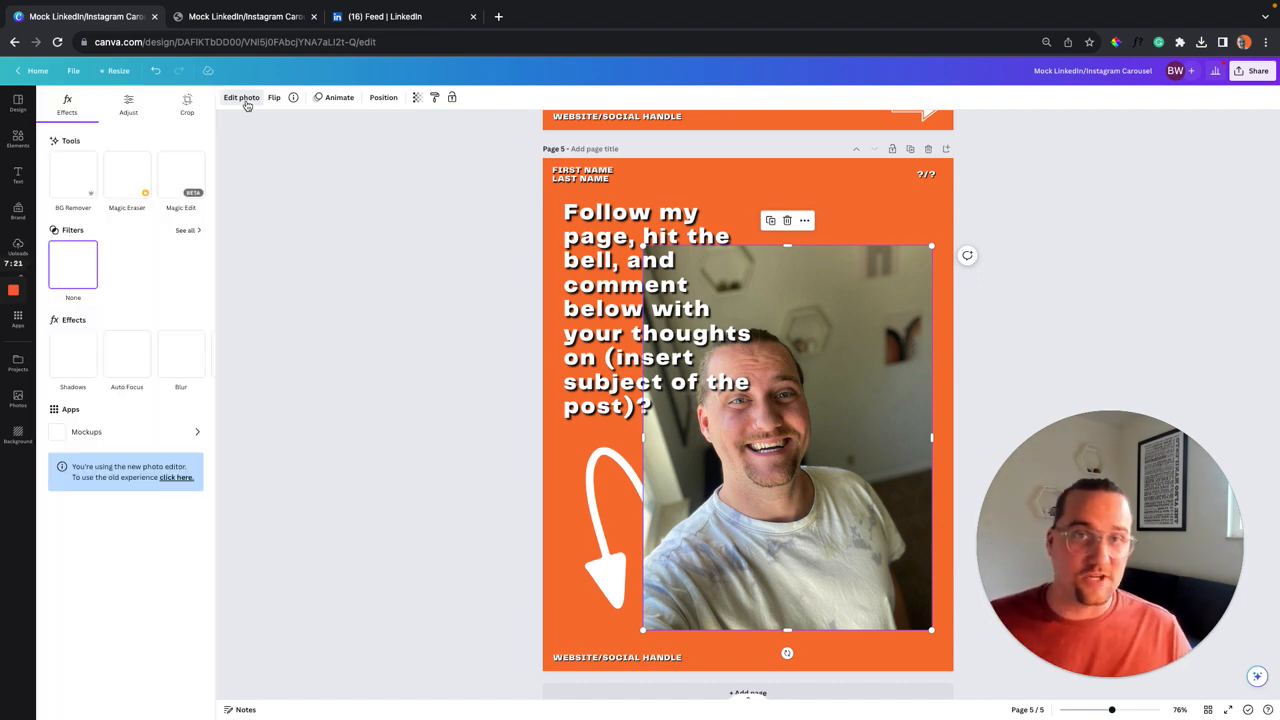
{"action": "left_click", "coordinate": [88, 176]}
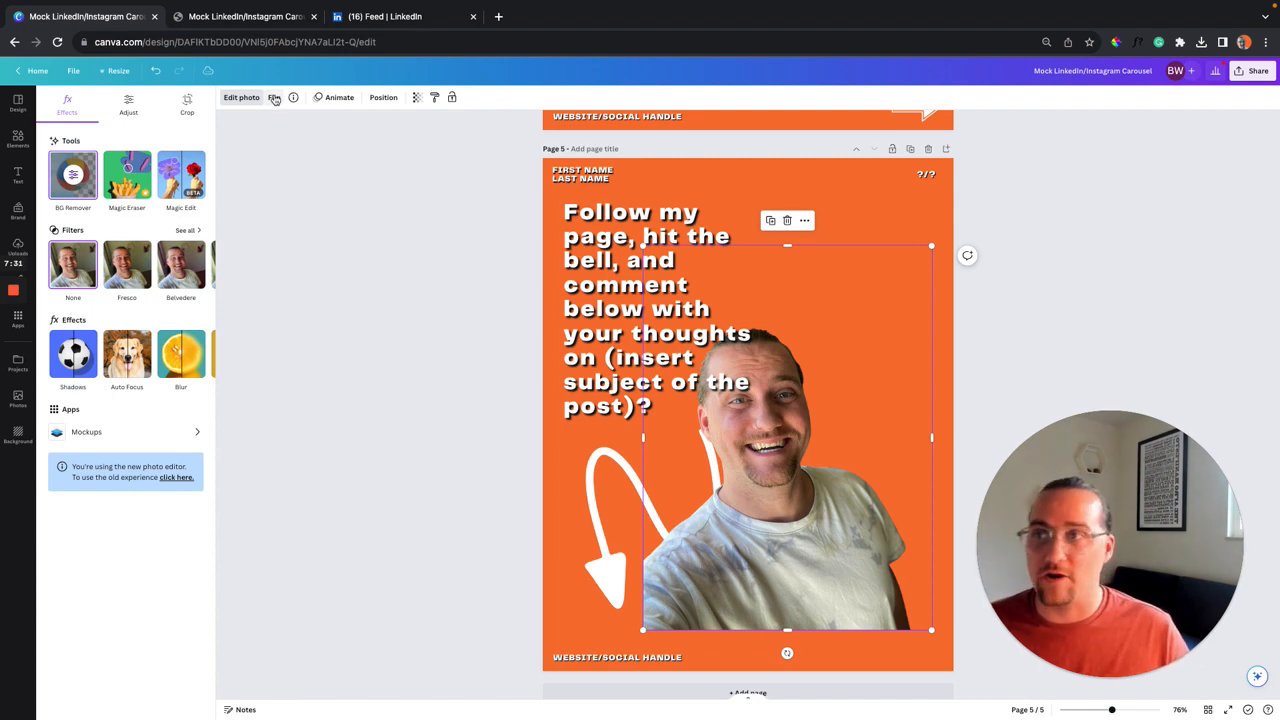
Flip the cut-out photo horizontally and move it to the slide's lower right.
{"action": "left_click", "coordinate": [275, 98]}
{"action": "left_click", "coordinate": [312, 125]}
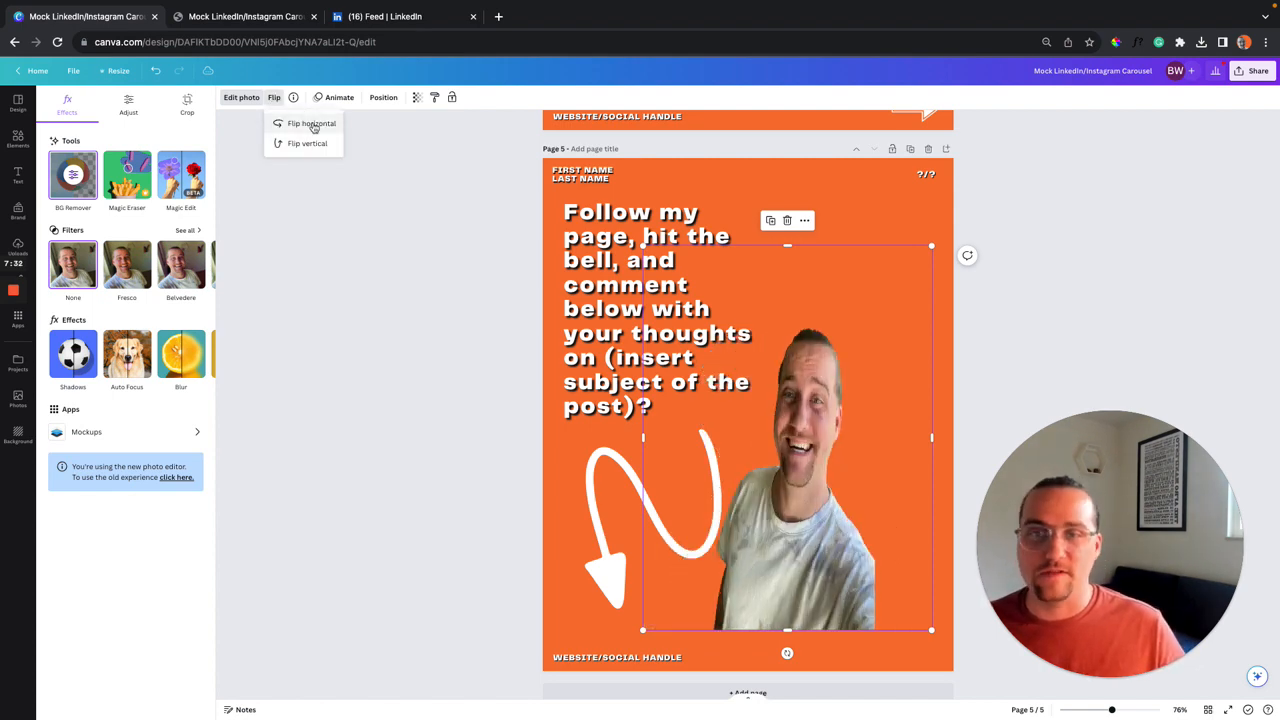
{"action": "left_click_drag", "start_coordinate": [826, 457], "coordinate": [880, 517]}
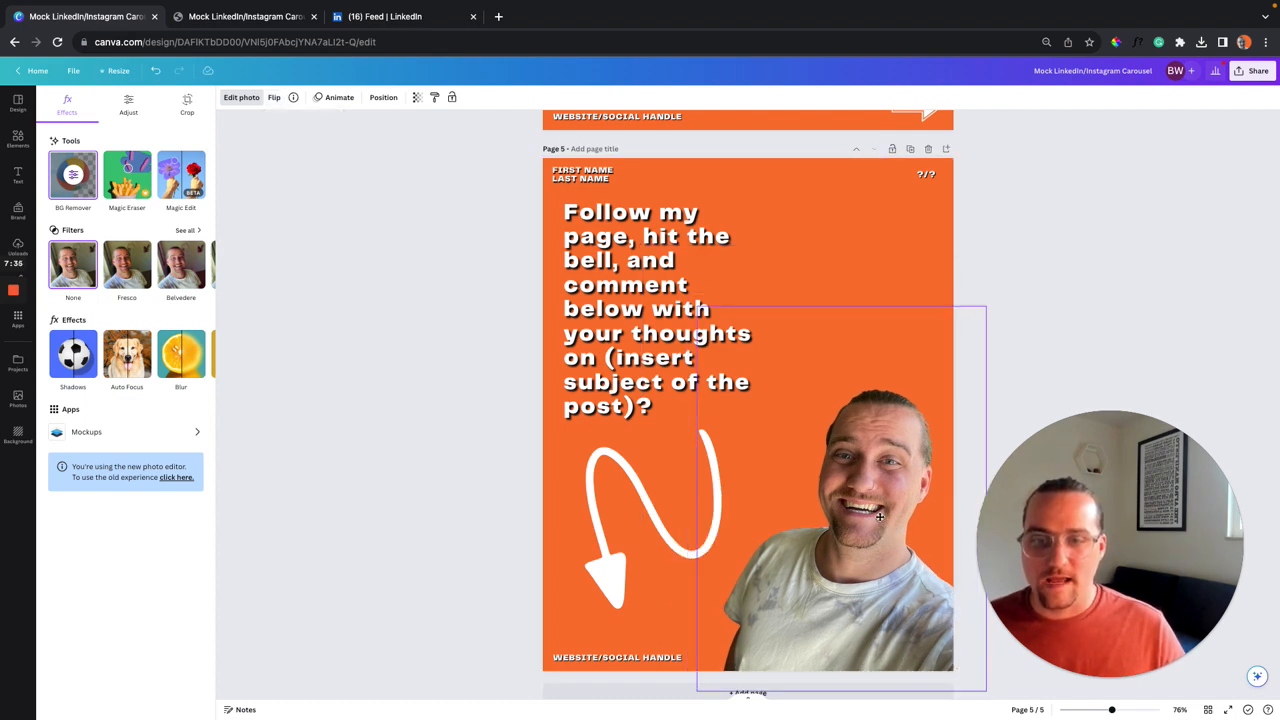
Apply the Slate filter to the cut-out photo from the Filters row.
{"action": "scroll", "coordinate": [180, 281], "scroll_direction": "right", "scroll_amount": 6}
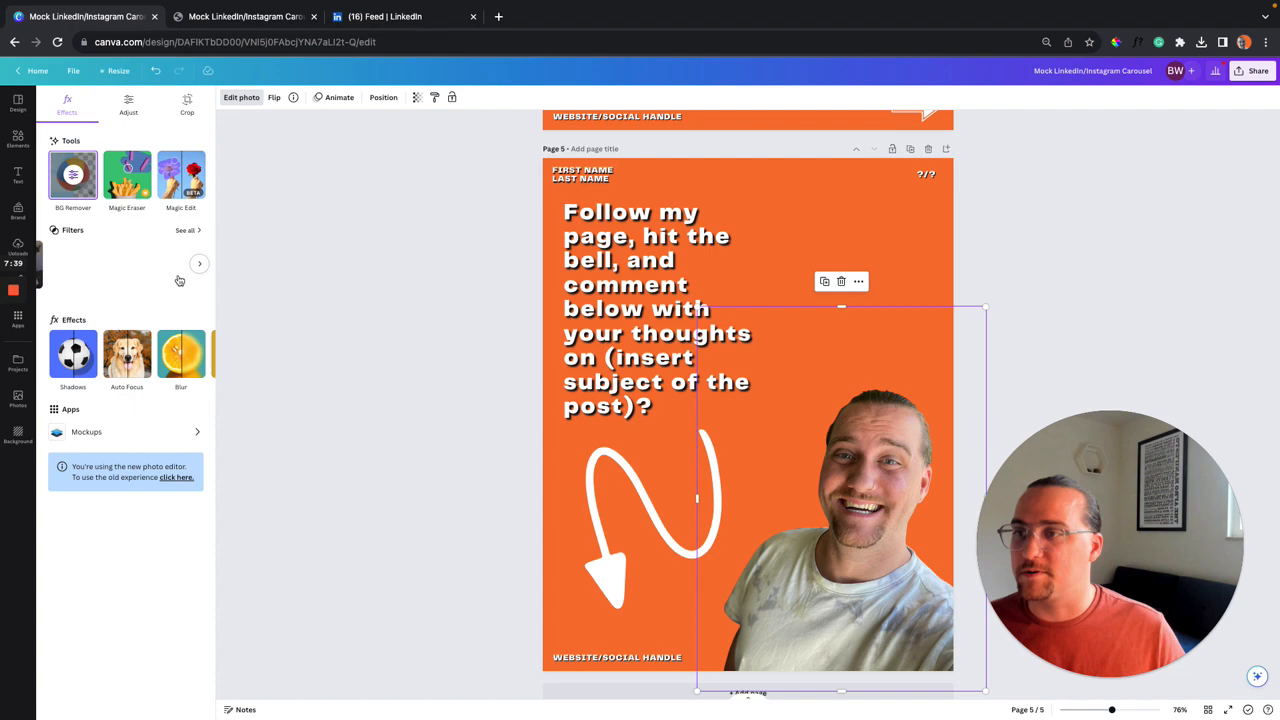
{"action": "scroll", "coordinate": [178, 280], "scroll_direction": "right", "scroll_amount": 5}
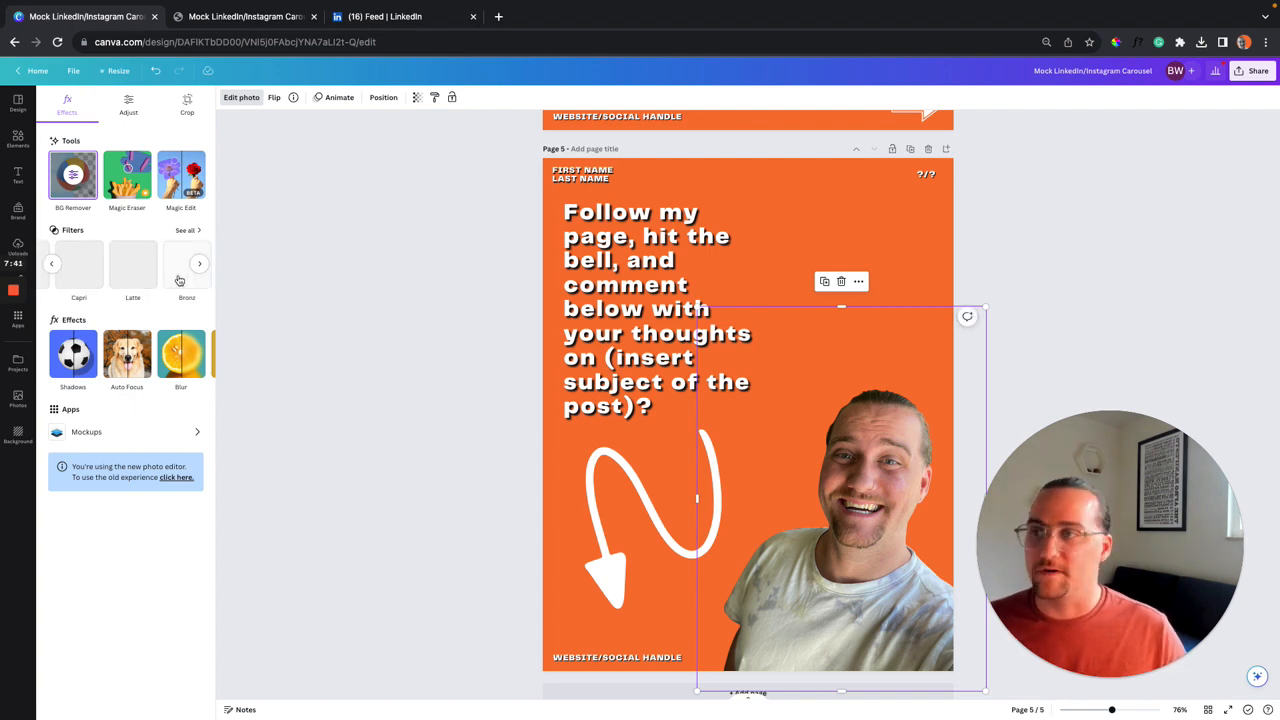
{"action": "scroll", "coordinate": [179, 280], "scroll_direction": "right", "scroll_amount": 1}
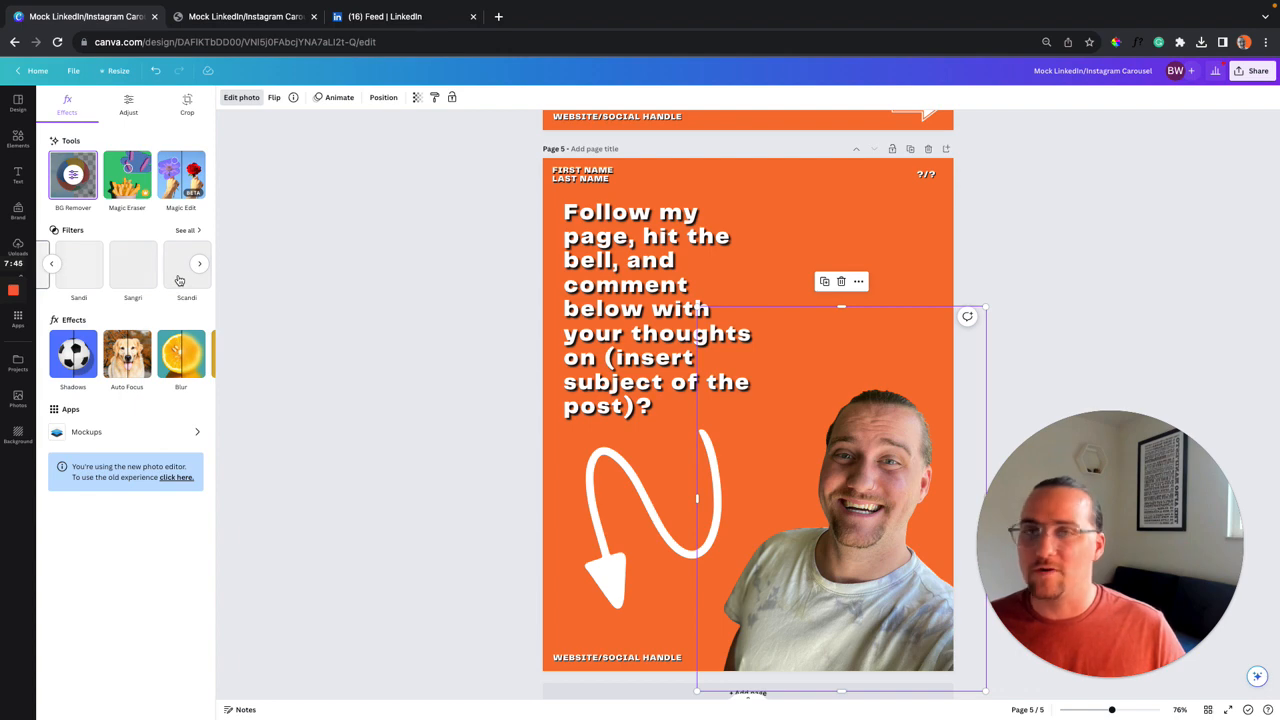
{"action": "scroll", "coordinate": [179, 280], "scroll_direction": "right", "scroll_amount": 2}
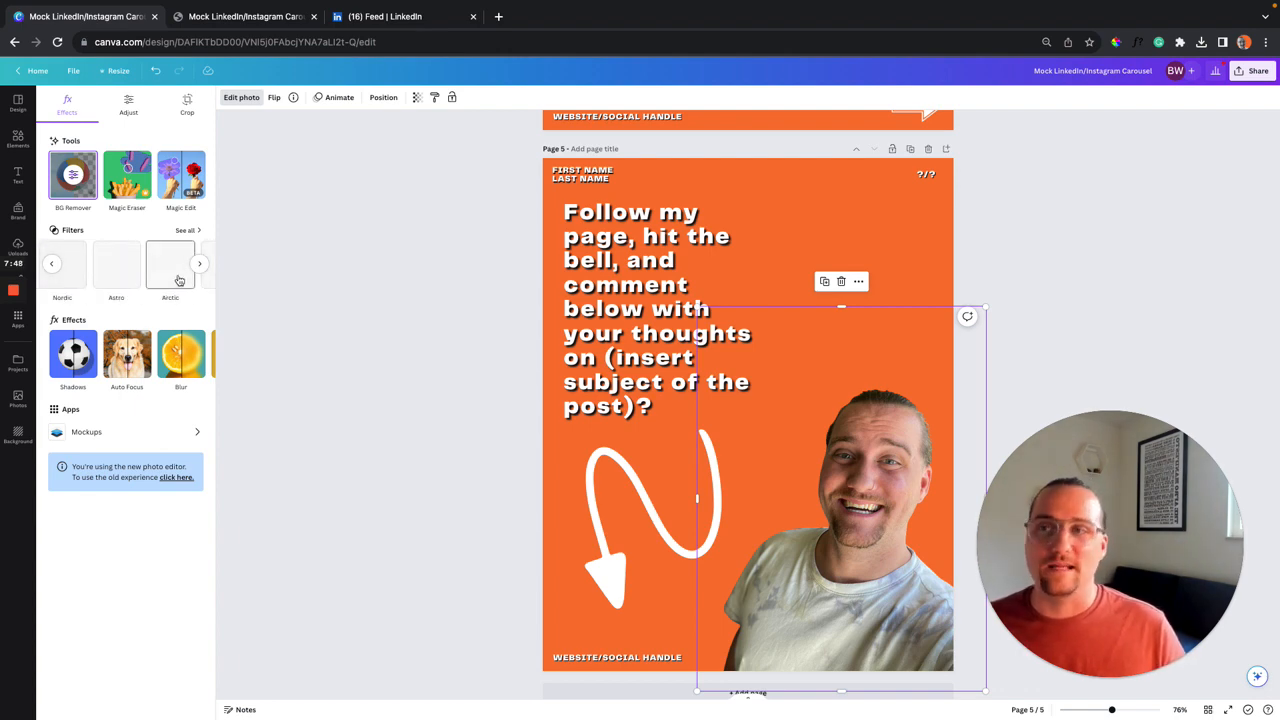
{"action": "scroll", "coordinate": [179, 280], "scroll_direction": "right", "scroll_amount": 2}
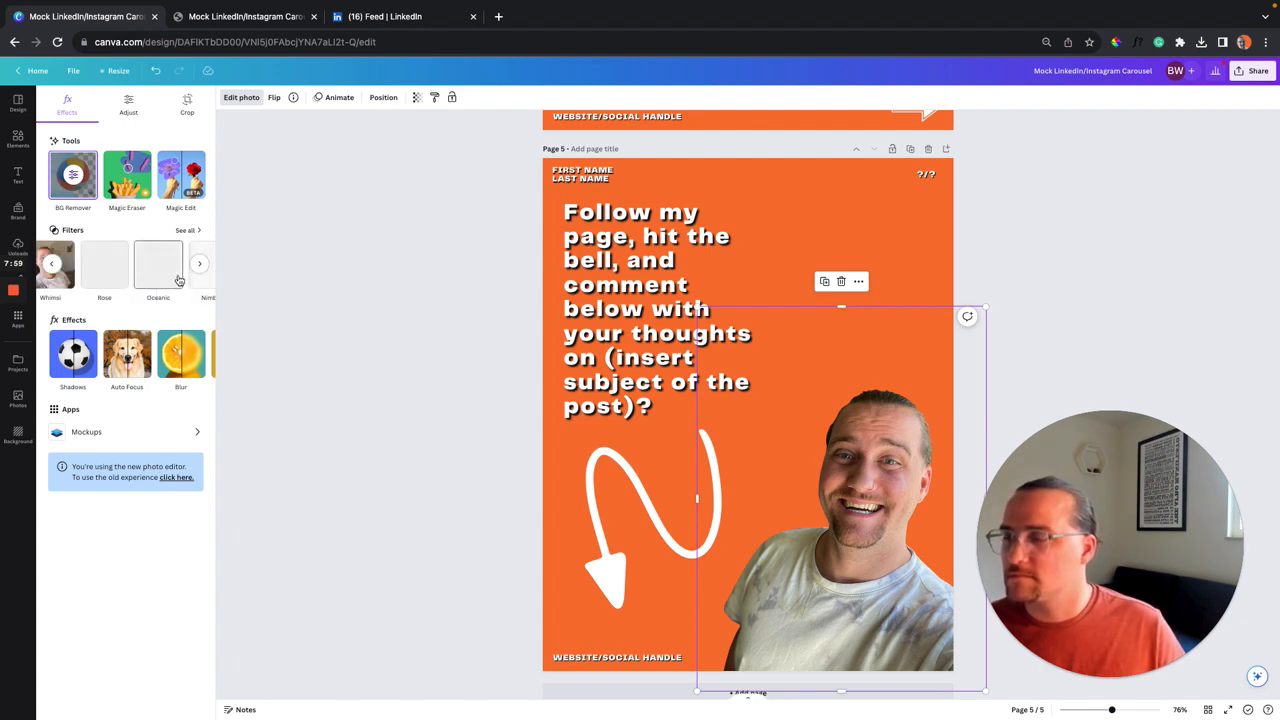
{"action": "scroll", "coordinate": [178, 280], "scroll_direction": "right", "scroll_amount": 3}
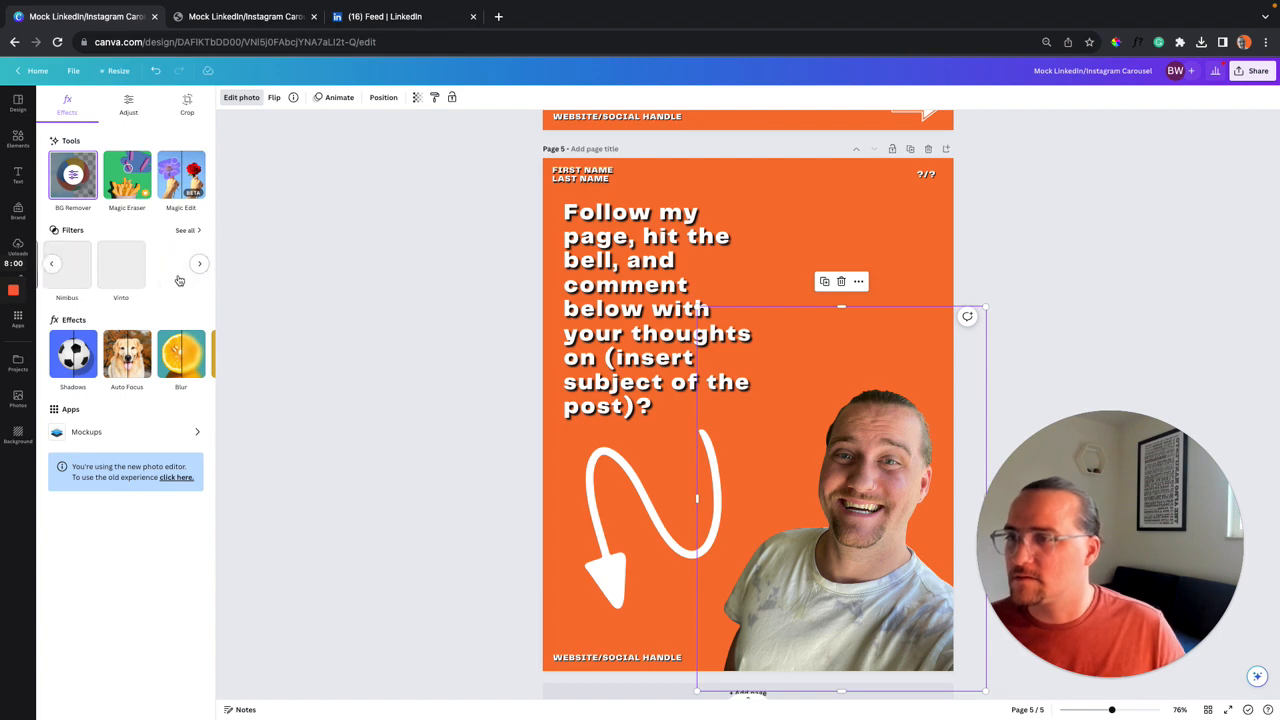
{"action": "scroll", "coordinate": [178, 280], "scroll_direction": "right", "scroll_amount": 2}
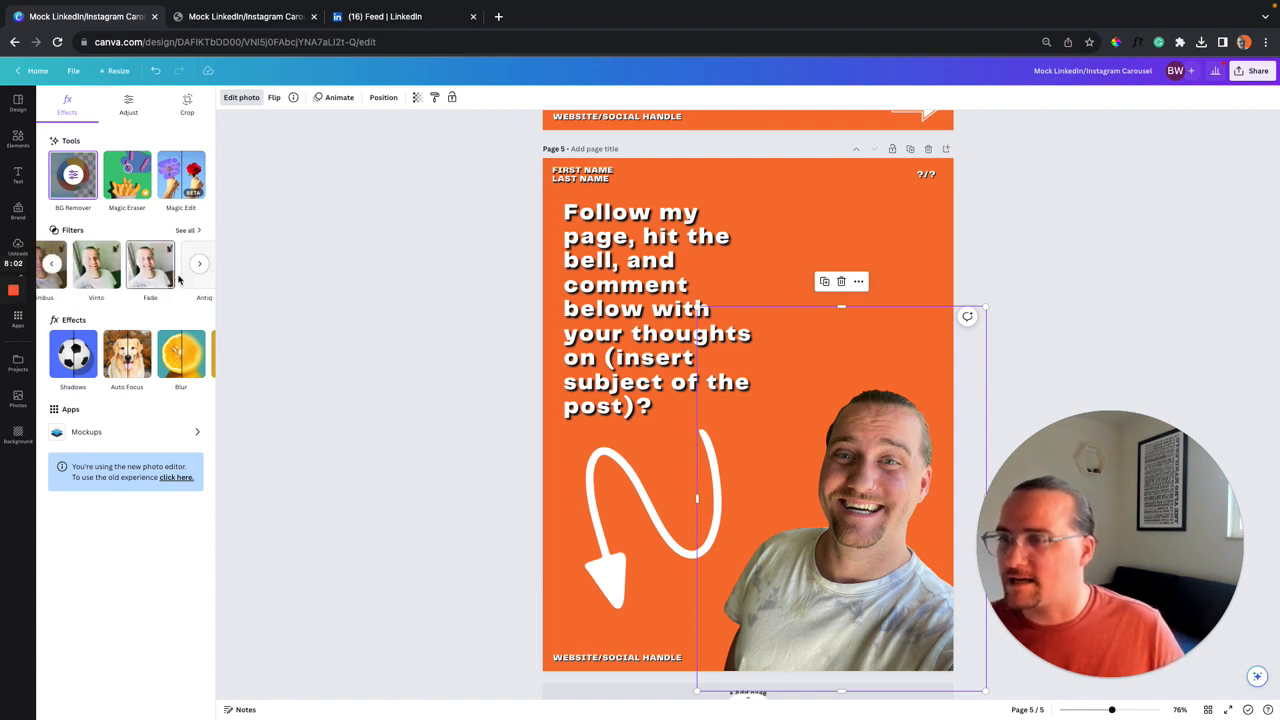
{"action": "scroll", "coordinate": [178, 280], "scroll_direction": "right", "scroll_amount": 3}
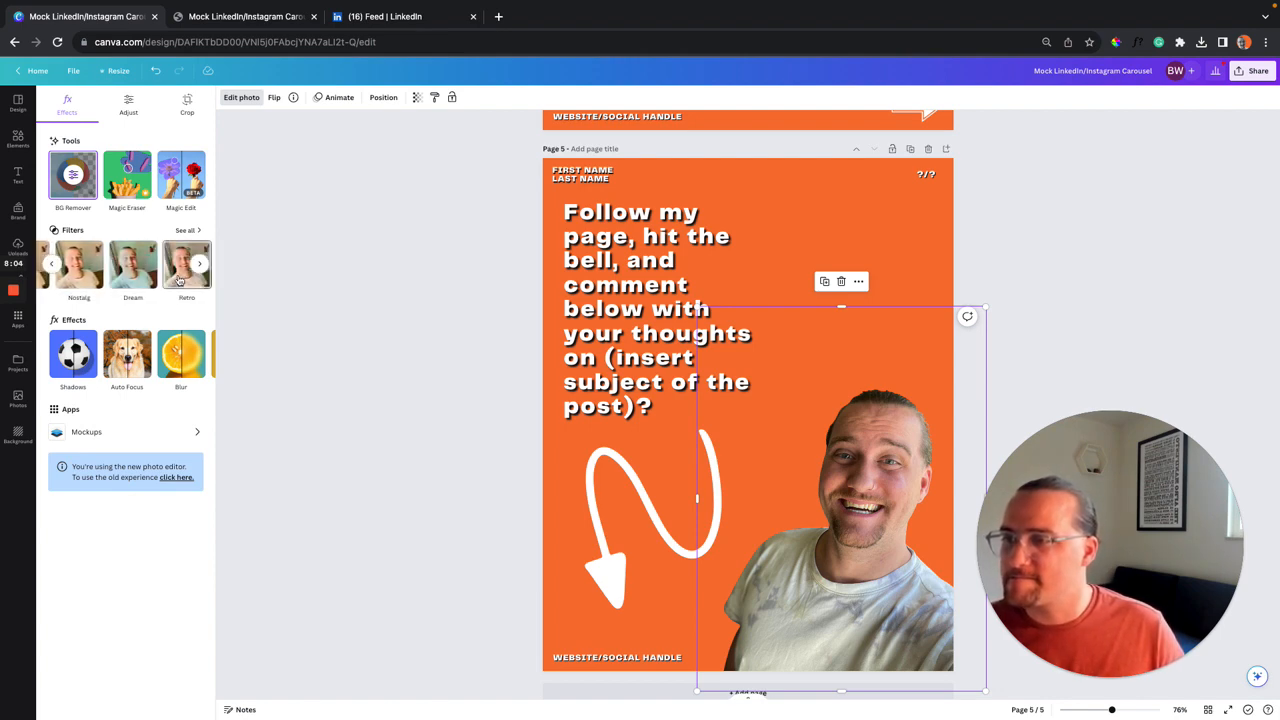
{"action": "scroll", "coordinate": [178, 280], "scroll_direction": "right", "scroll_amount": 1}
{"action": "scroll", "coordinate": [178, 280], "scroll_direction": "right", "scroll_amount": 5}
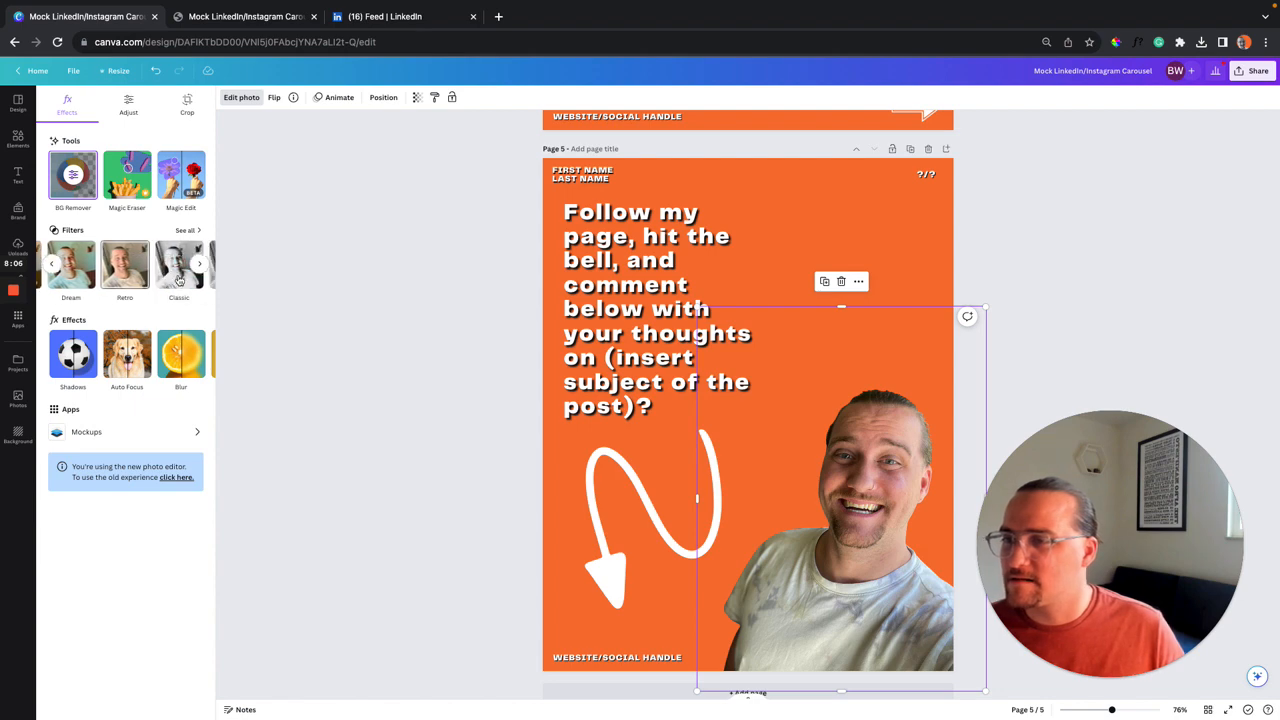
{"action": "scroll", "coordinate": [178, 280], "scroll_direction": "right", "scroll_amount": 2}
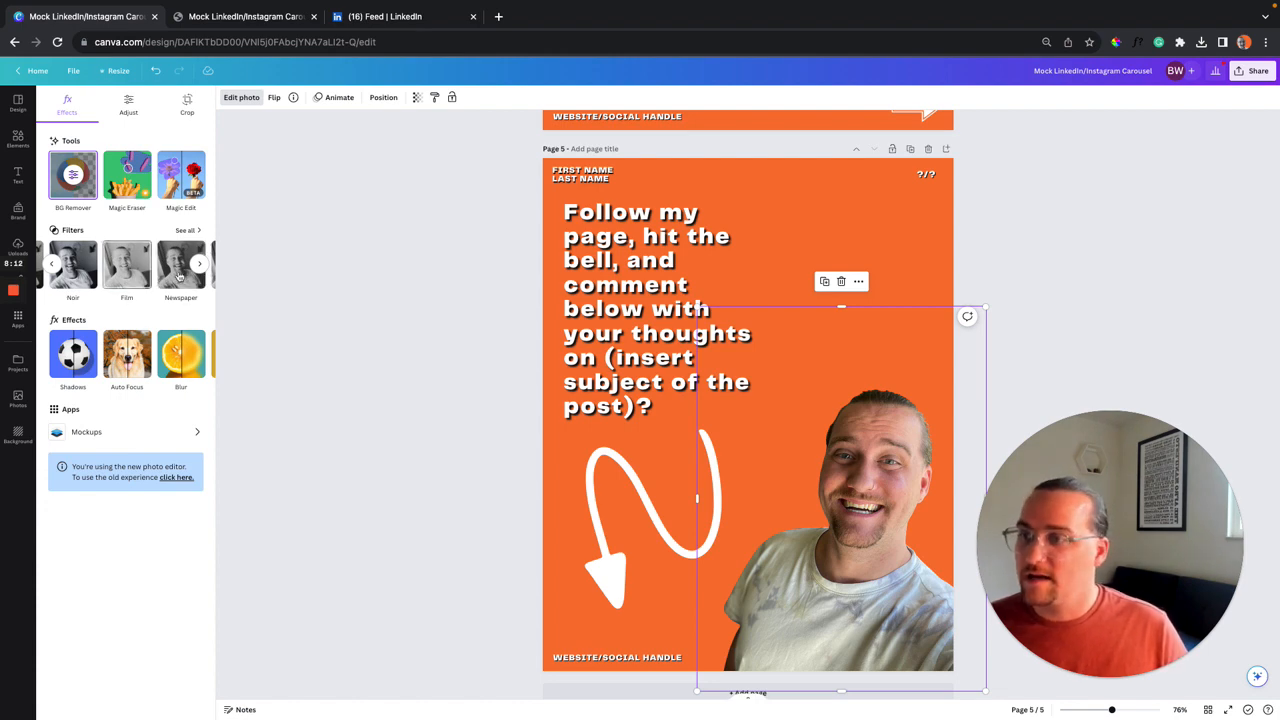
{"action": "scroll", "coordinate": [180, 277], "scroll_direction": "right", "scroll_amount": 2}
{"action": "scroll", "coordinate": [178, 278], "scroll_direction": "right", "scroll_amount": 1}
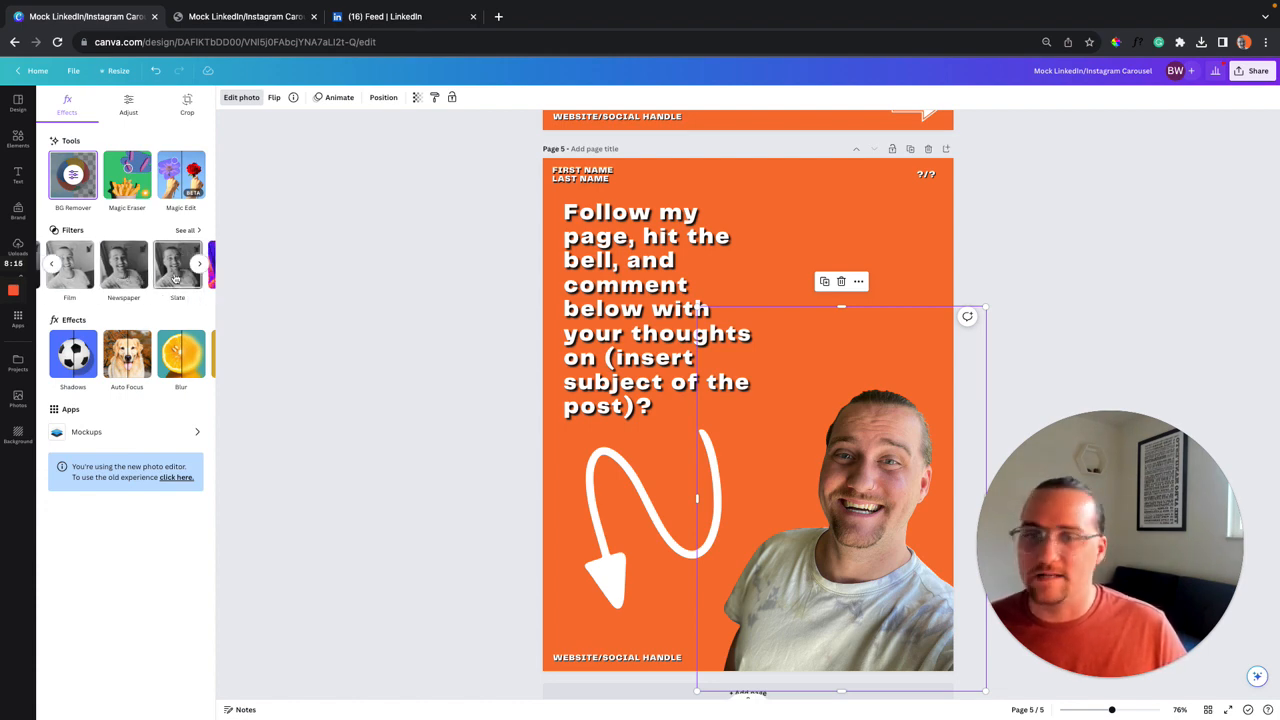
{"action": "left_click", "coordinate": [176, 277]}
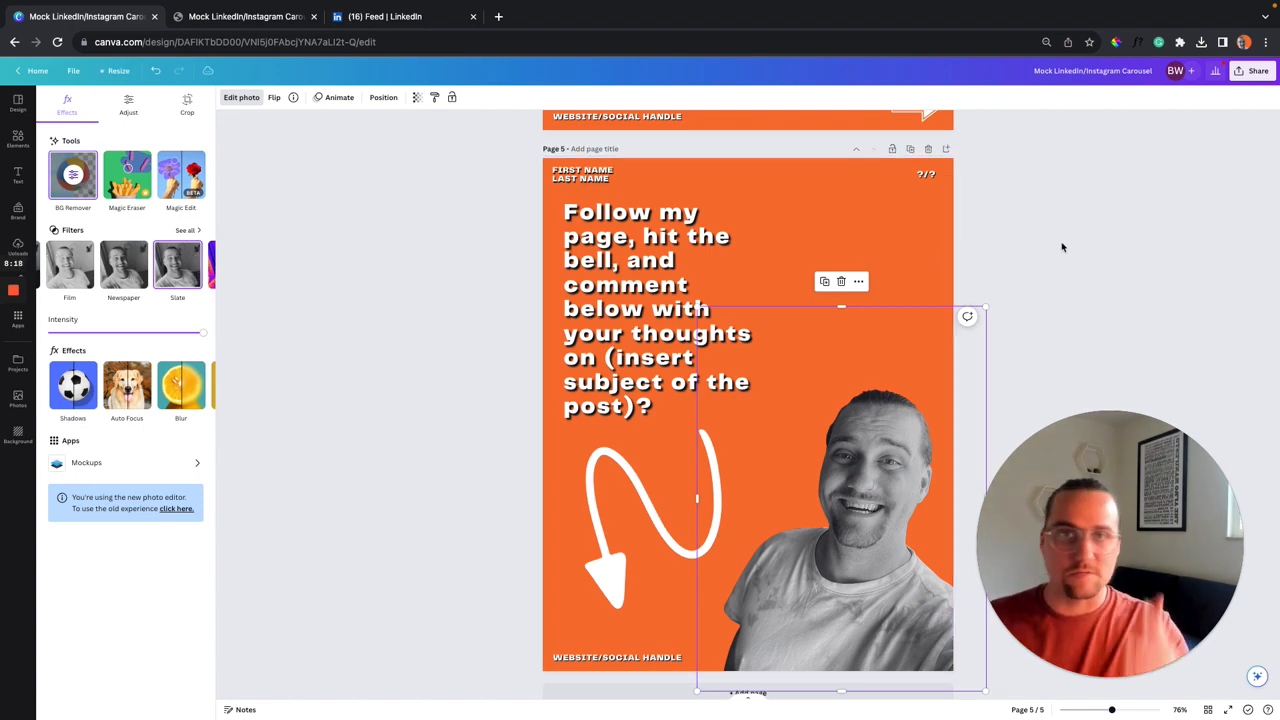
Deselect the closing-slide photo and bring up the Share panel with download options.
{"action": "left_click", "coordinate": [17, 247]}
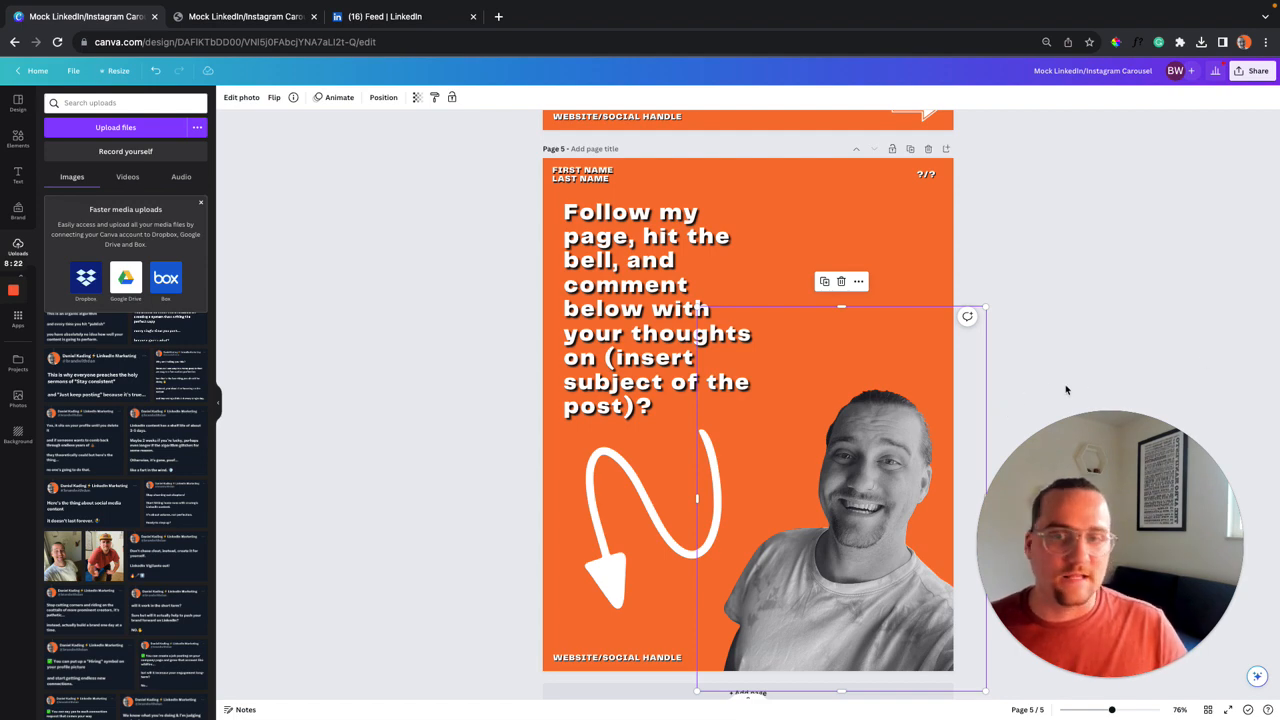
{"action": "left_click", "coordinate": [1072, 275]}
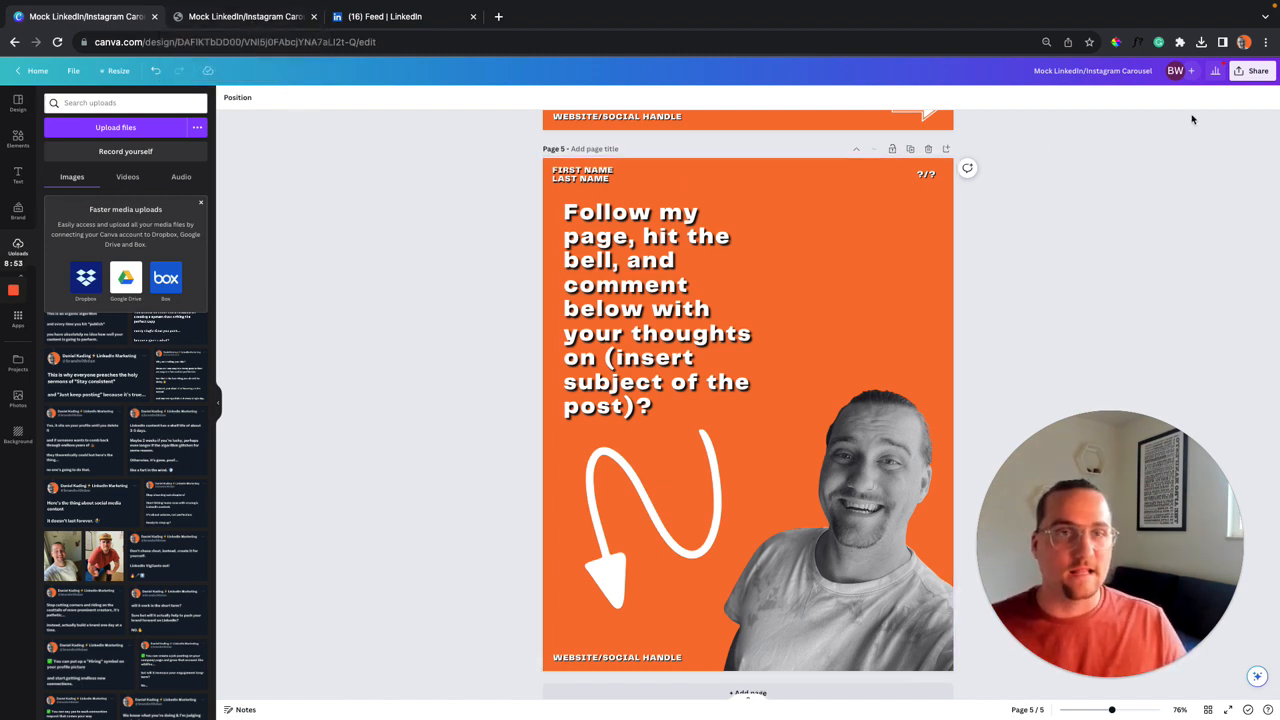
{"action": "left_click", "coordinate": [1251, 71]}
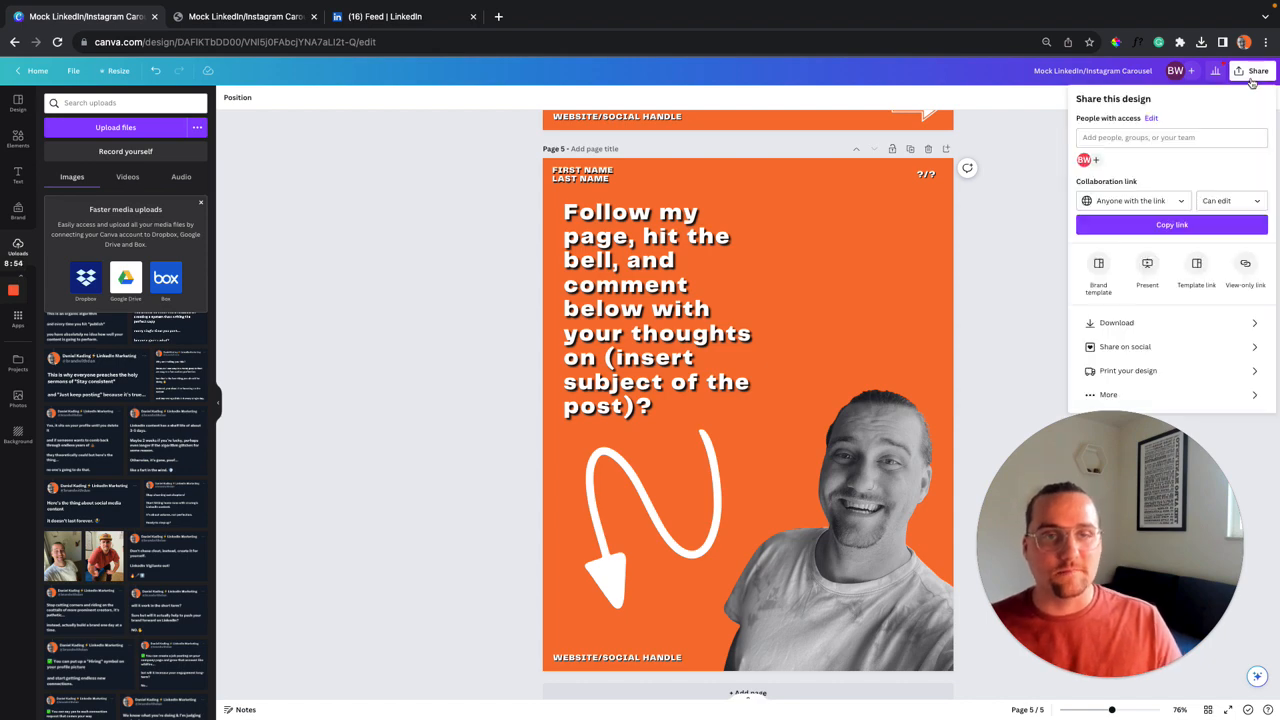
Export all five pages as PDF Standard instead of PNG and view the PDF in the browser.
{"action": "left_click", "coordinate": [1155, 324]}
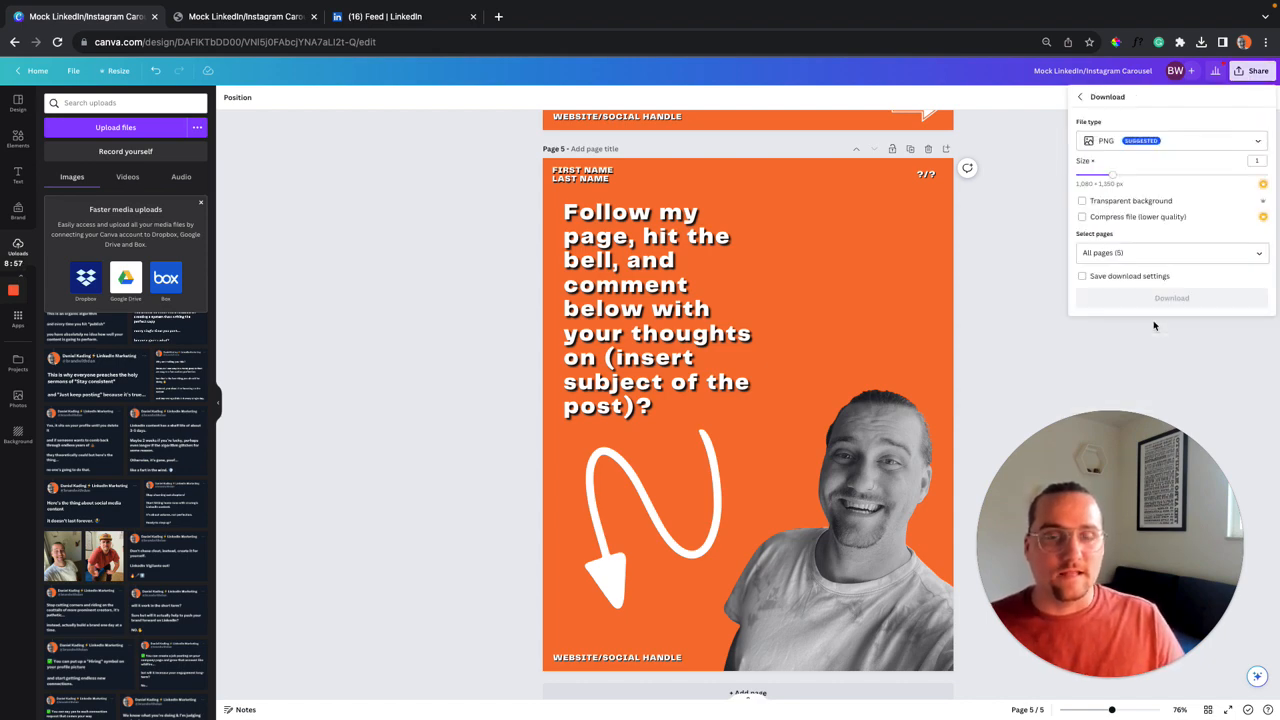
{"action": "left_click", "coordinate": [1183, 145]}
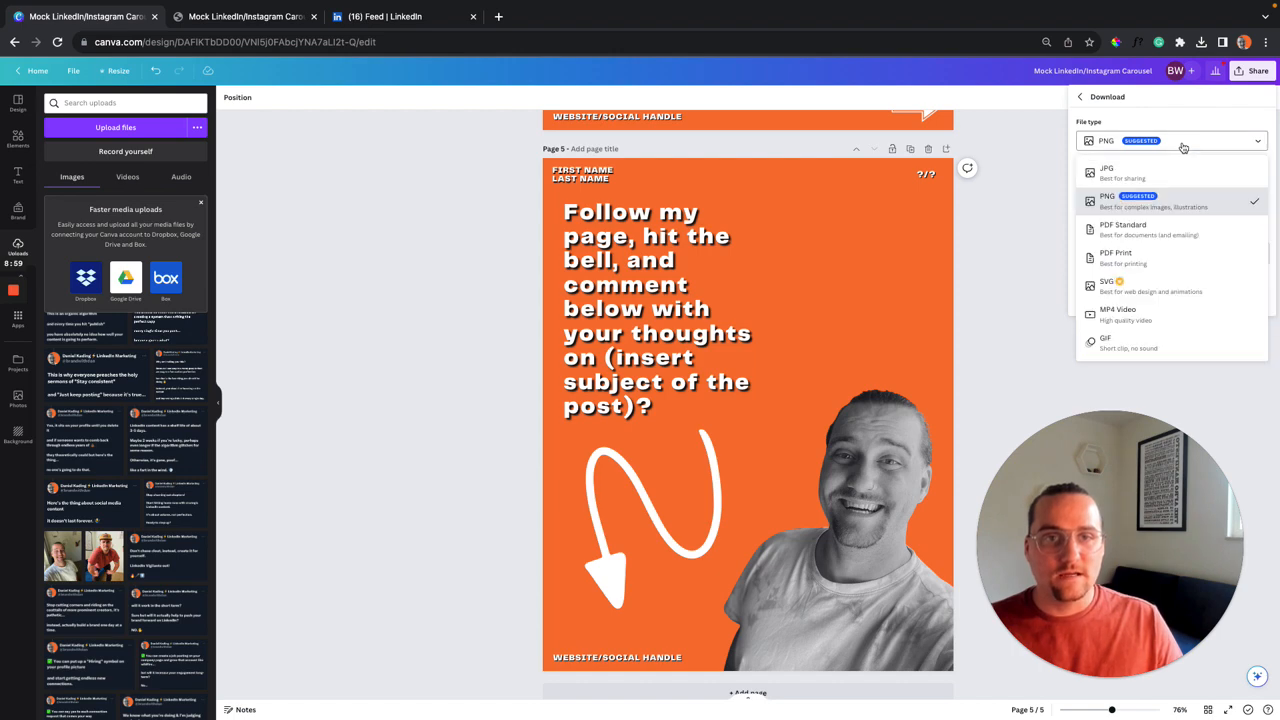
{"action": "left_click", "coordinate": [1178, 232]}
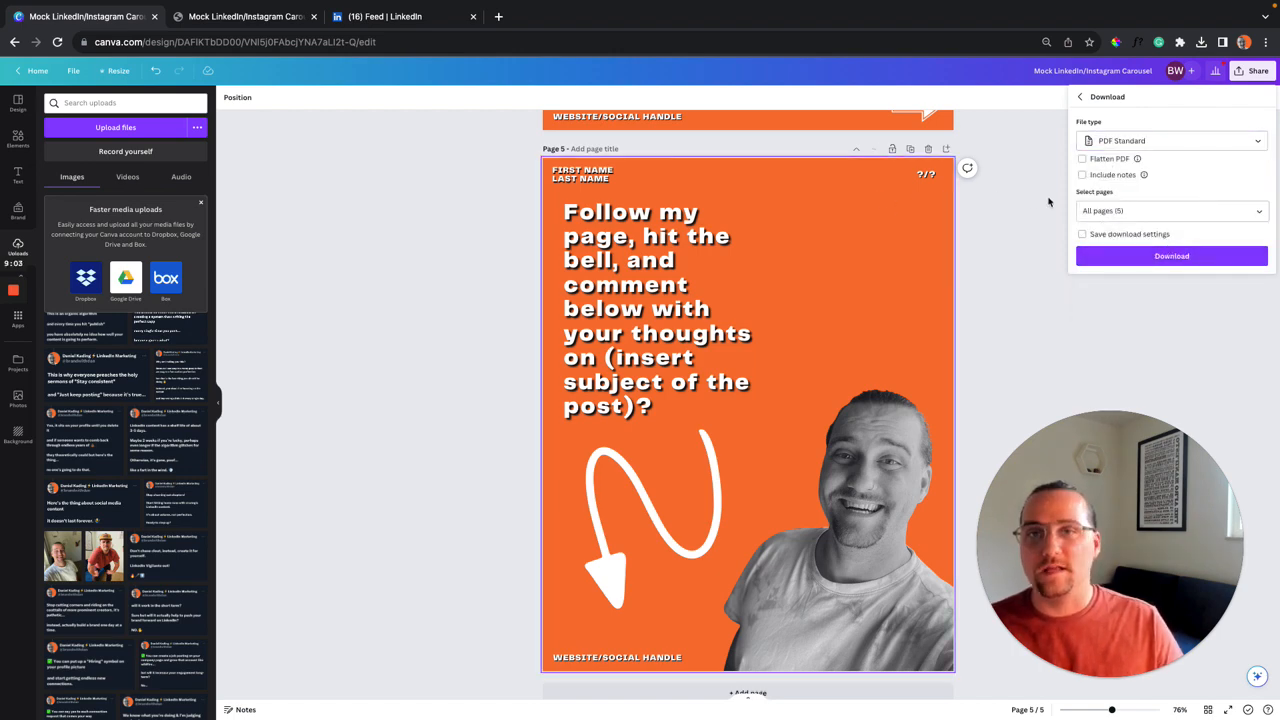
{"action": "left_click", "coordinate": [444, 91]}
{"action": "left_click", "coordinate": [266, 25]}
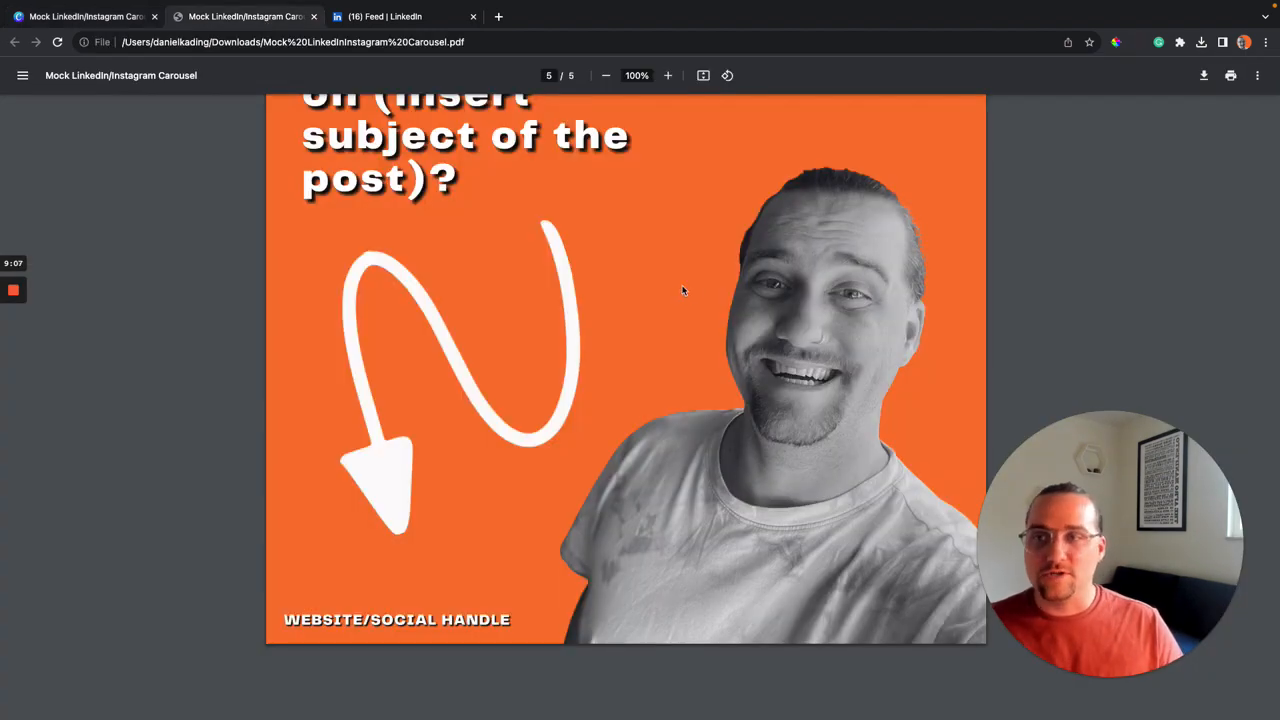
Scroll the PDF back from page 5 to page 1, then switch to the LinkedIn Feed tab.
{"action": "scroll", "coordinate": [683, 290], "scroll_direction": "up", "scroll_amount": 10}
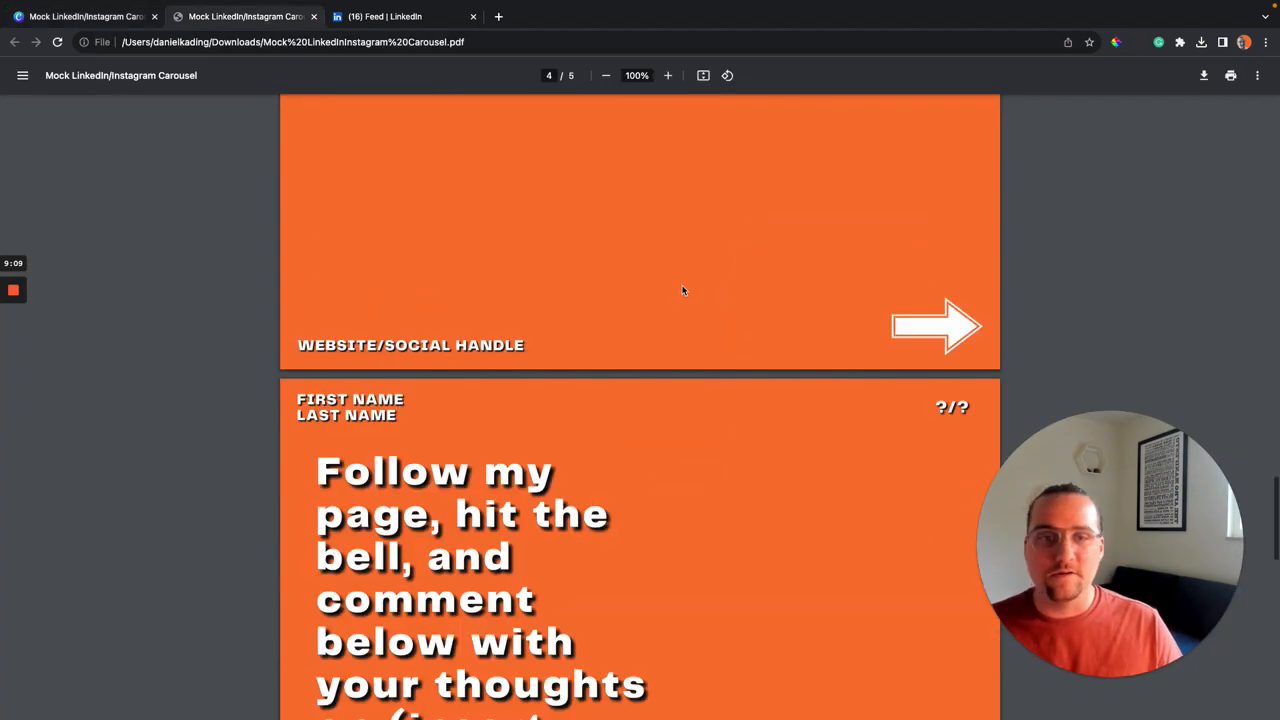
{"action": "scroll", "coordinate": [683, 290], "scroll_direction": "up", "scroll_amount": 3}
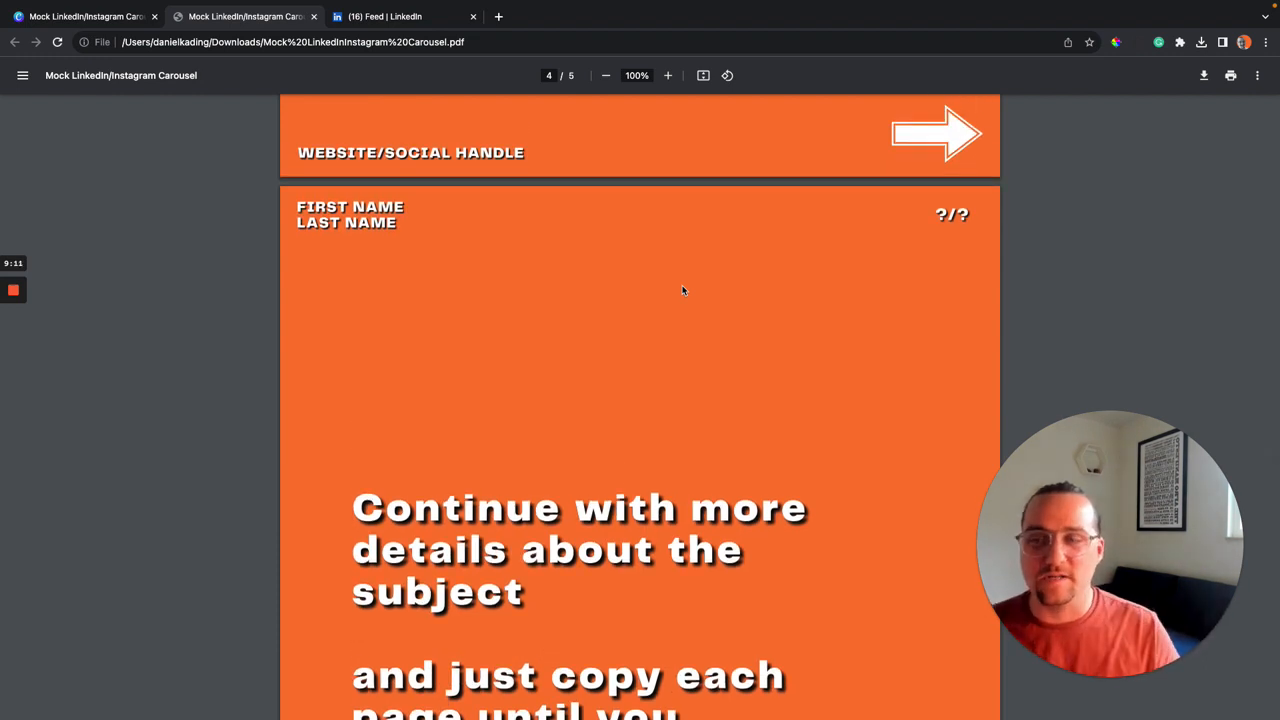
{"action": "scroll", "coordinate": [682, 290], "scroll_direction": "up", "scroll_amount": 1}
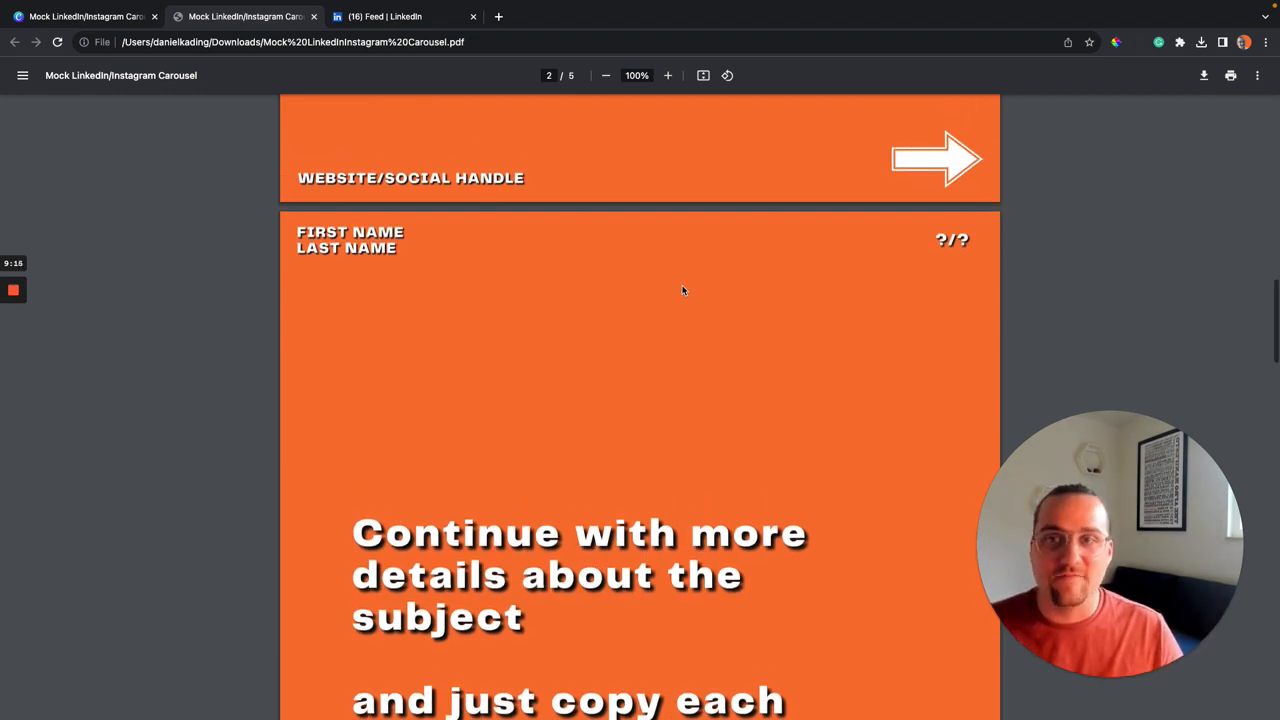
{"action": "scroll", "coordinate": [682, 290], "scroll_direction": "up", "scroll_amount": 5}
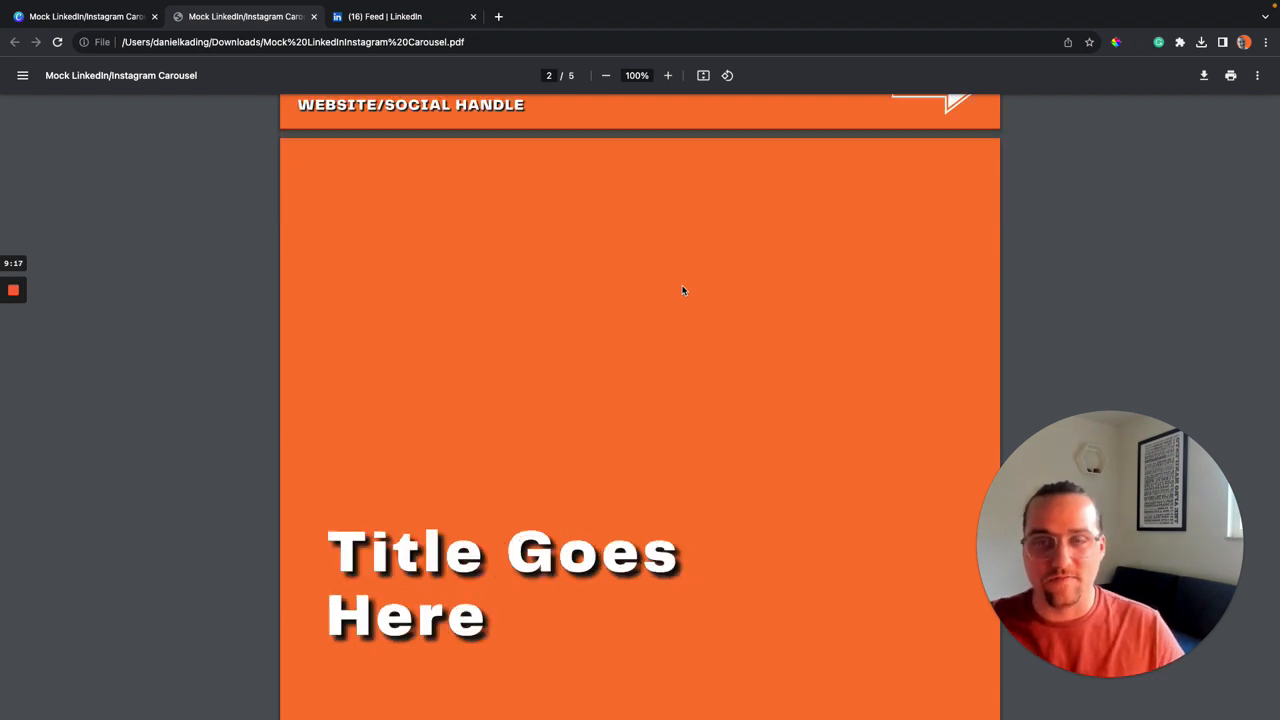
{"action": "scroll", "coordinate": [682, 290], "scroll_direction": "up", "scroll_amount": 4}
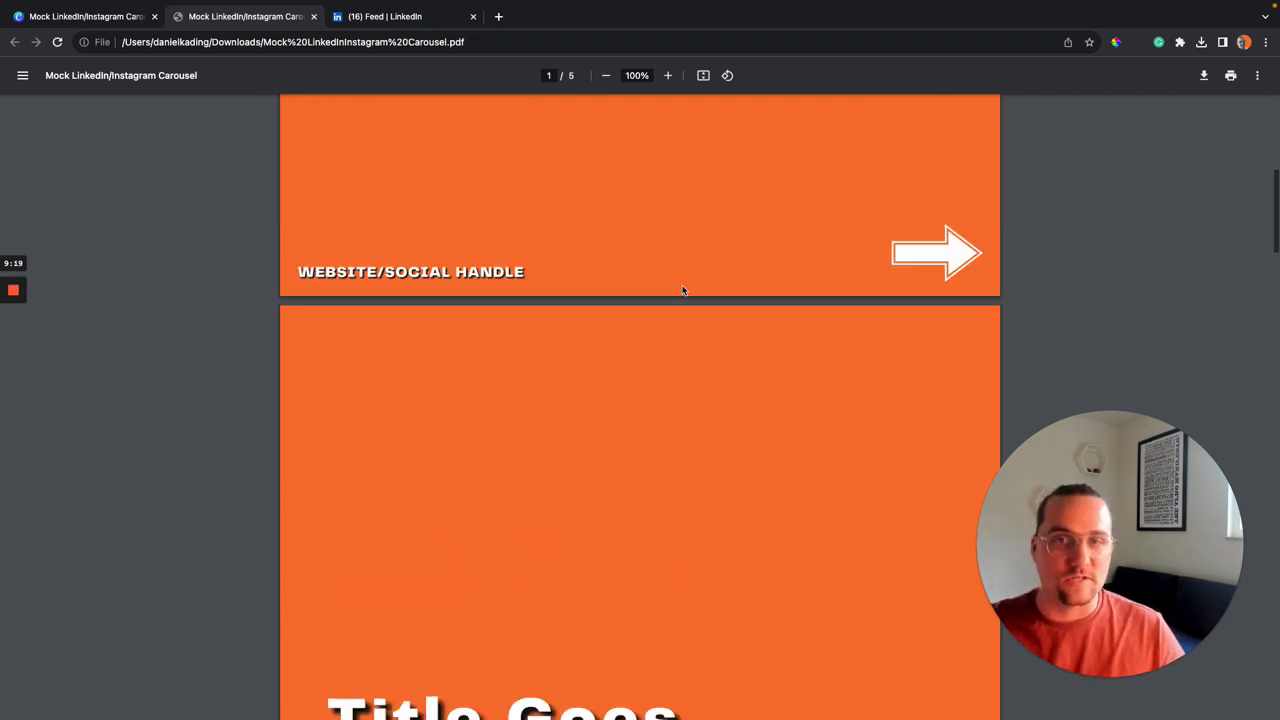
{"action": "scroll", "coordinate": [682, 290], "scroll_direction": "up", "scroll_amount": 4}
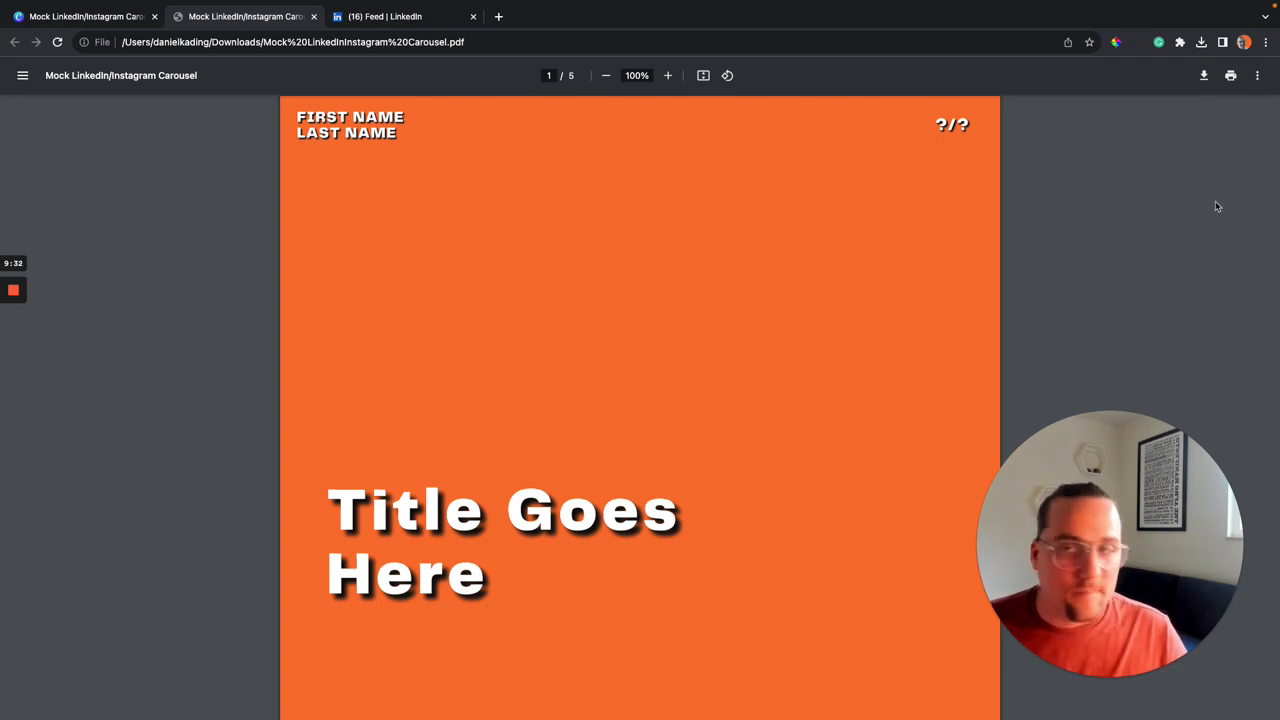
{"action": "left_click", "coordinate": [401, 17]}
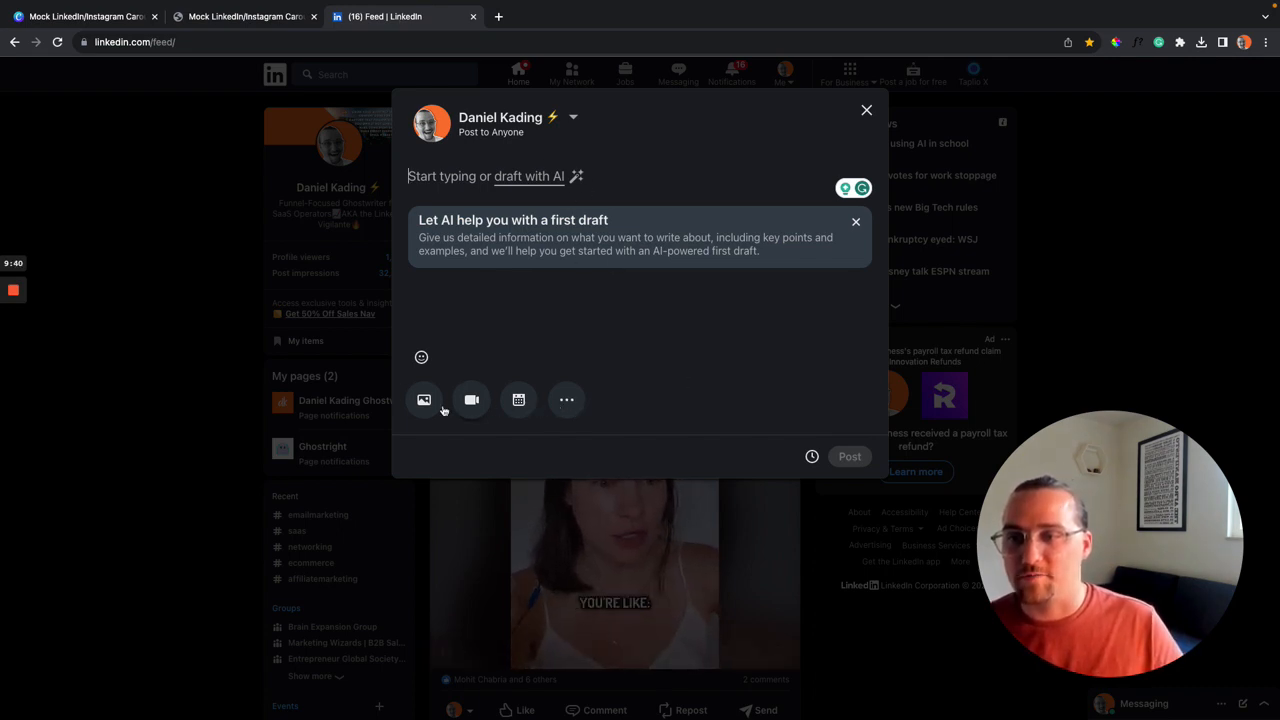
In the LinkedIn post composer, reveal the extra attachment options such as documents.
{"action": "left_click", "coordinate": [566, 400]}
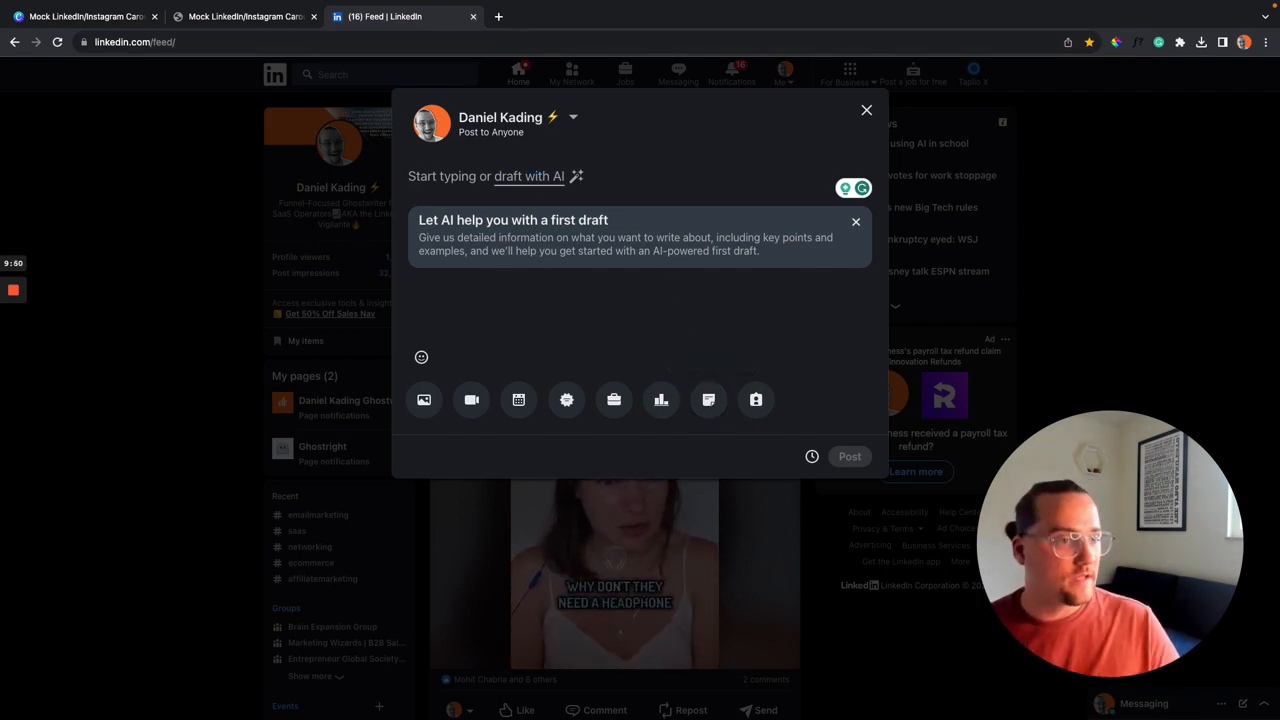
Close the LinkedIn tab to return to the downloaded carousel PDF at page 1 of 5.
{"action": "key", "text": "super+w"}
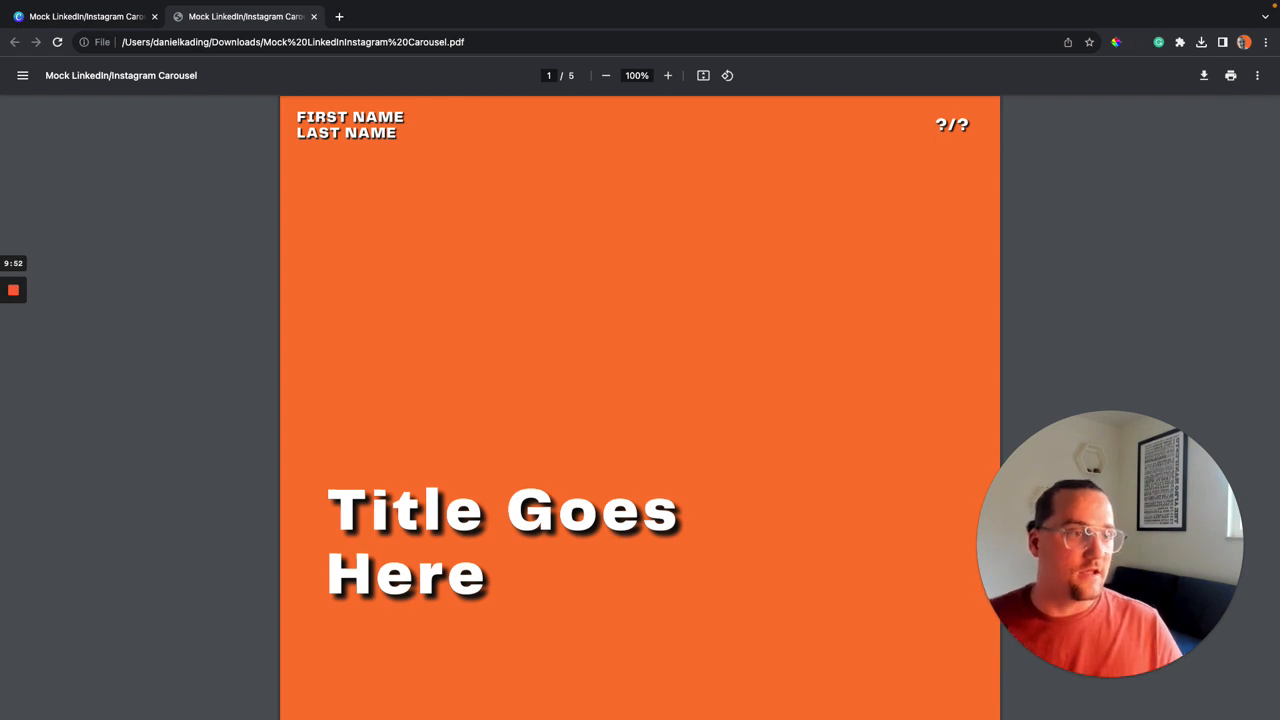